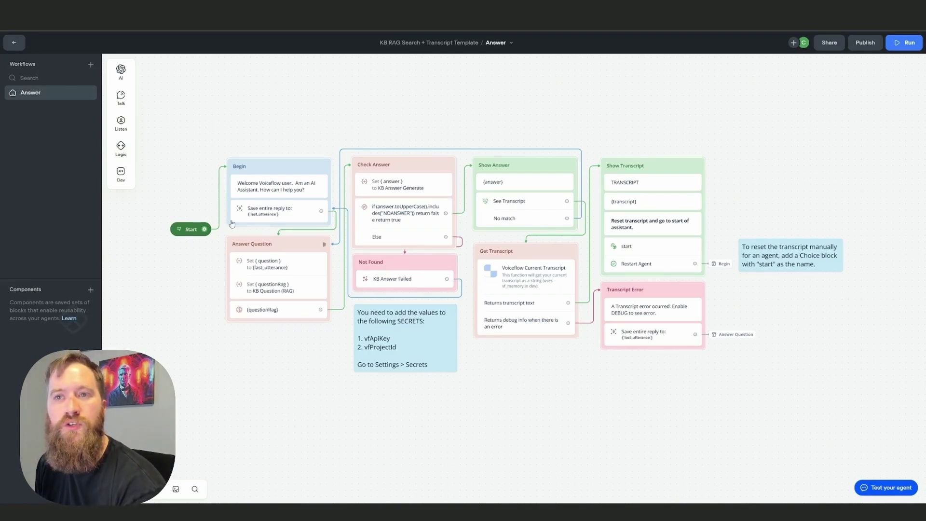
Step: Review the agent's empty Knowledge and Workflows pages, then bring up the Google Drive folder
{"action": "left_click", "coordinate": [15, 45]}
{"action": "left_click", "coordinate": [55, 80]}
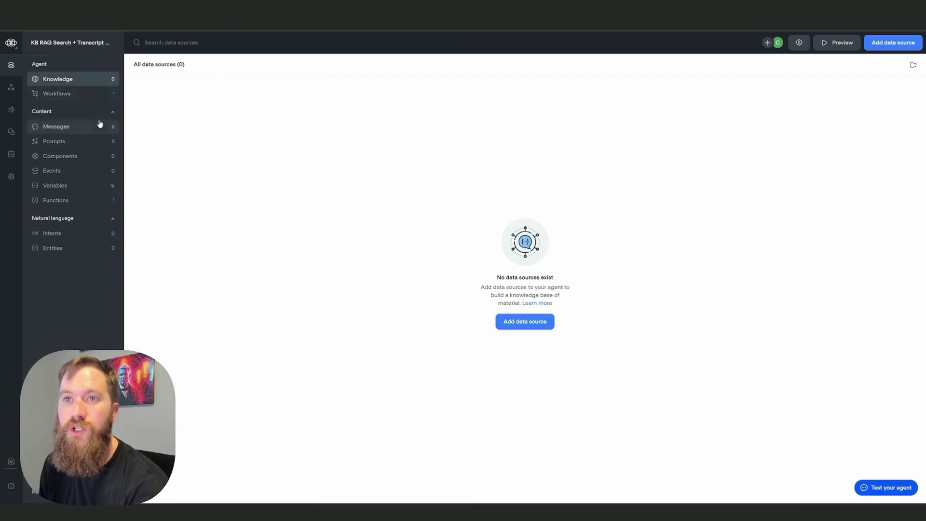
{"action": "left_click", "coordinate": [64, 96]}
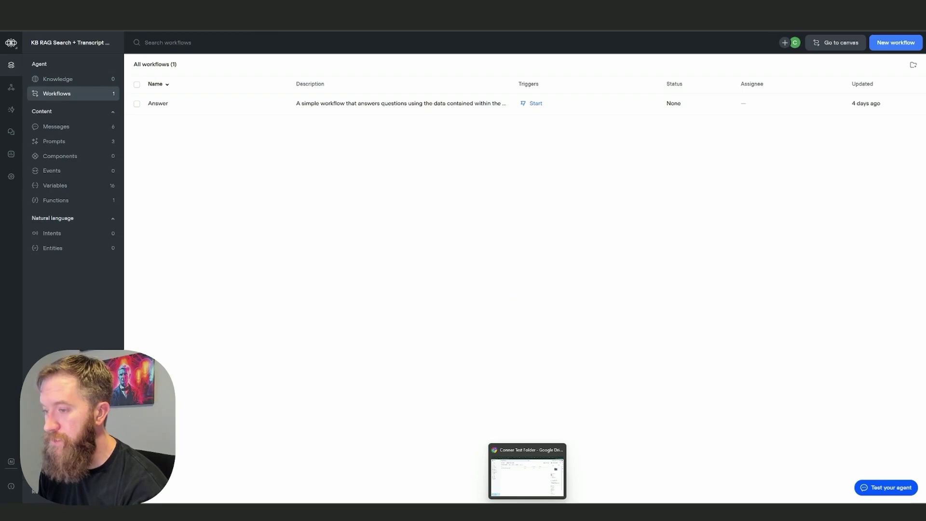
{"action": "left_click", "coordinate": [527, 472]}
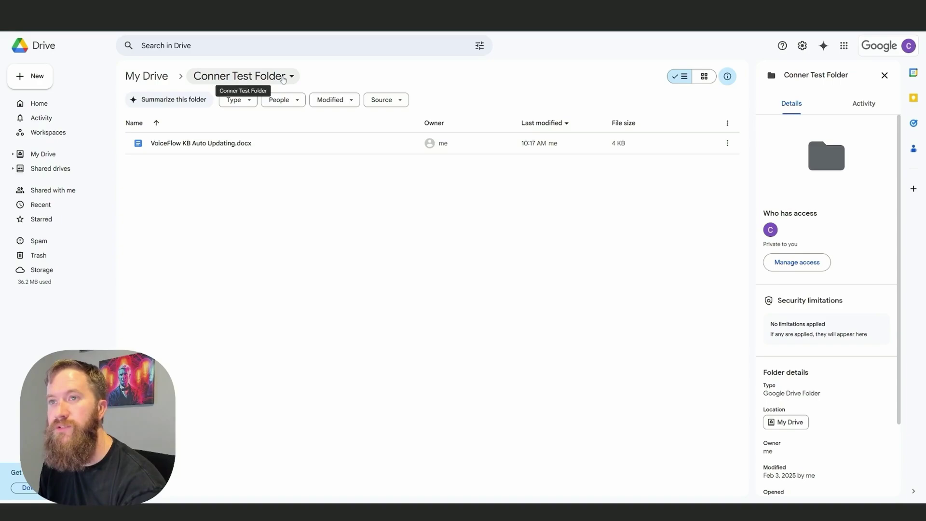
{"action": "mouse_move", "coordinate": [202, 144]}
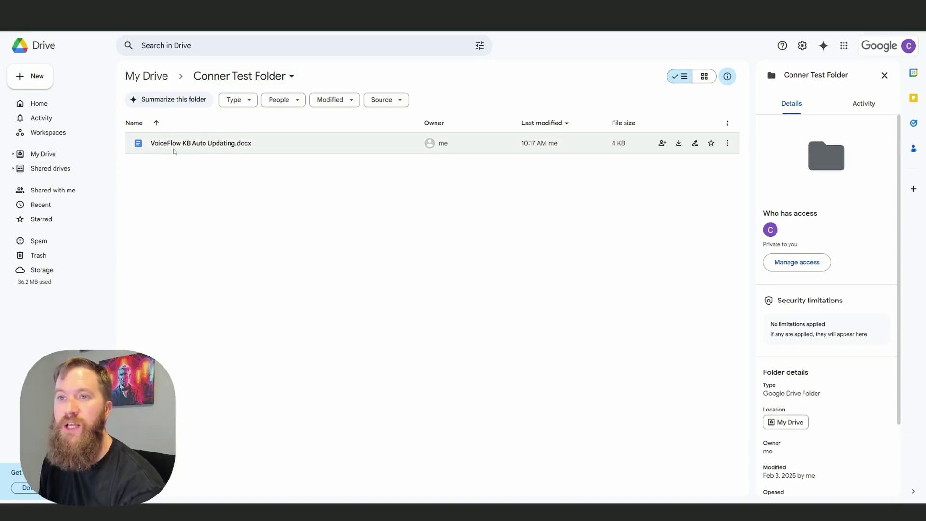
Step: Review VoiceFlow KB Auto Updating.docx, selecting the opening sections and the Planets introduction
{"action": "double_click", "coordinate": [189, 150]}
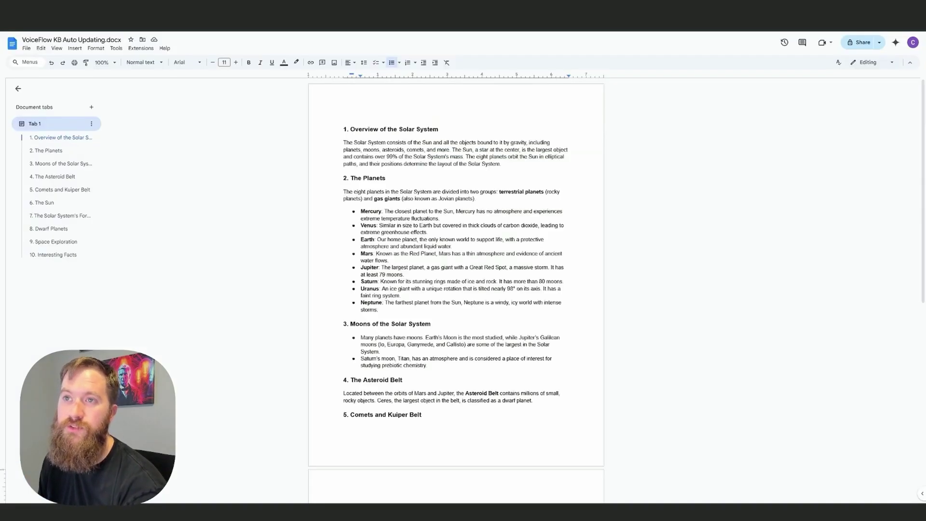
{"action": "left_click_drag", "start_coordinate": [341, 124], "coordinate": [565, 296]}
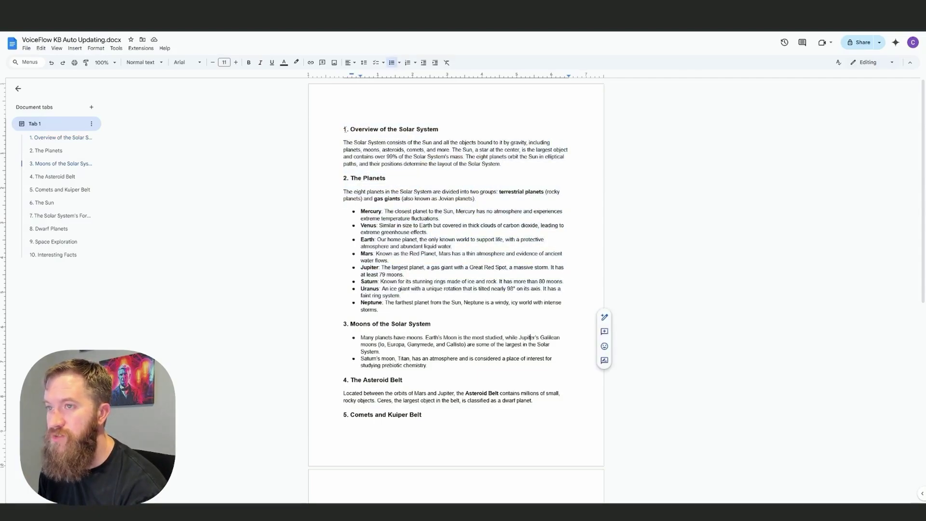
{"action": "left_click", "coordinate": [495, 401]}
{"action": "scroll", "coordinate": [460, 299], "scroll_direction": "down", "scroll_amount": 3}
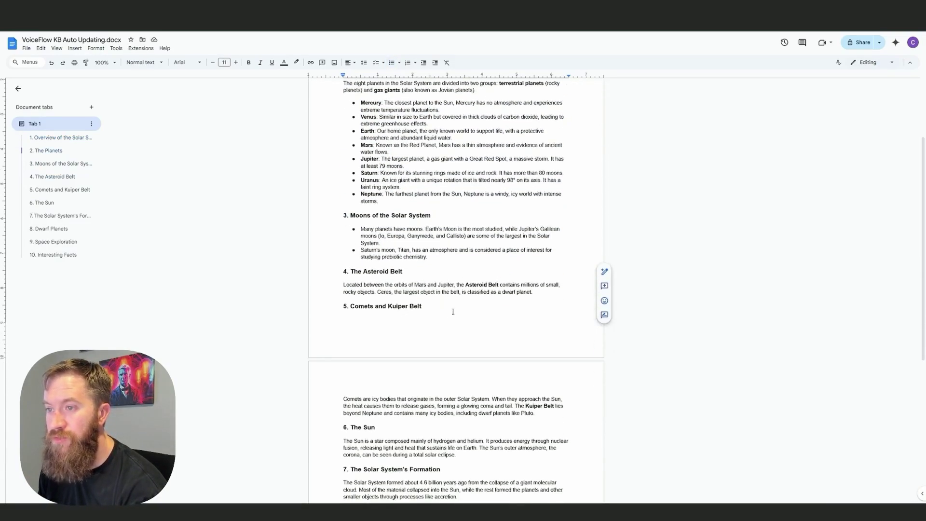
{"action": "scroll", "coordinate": [461, 300], "scroll_direction": "up", "scroll_amount": 3}
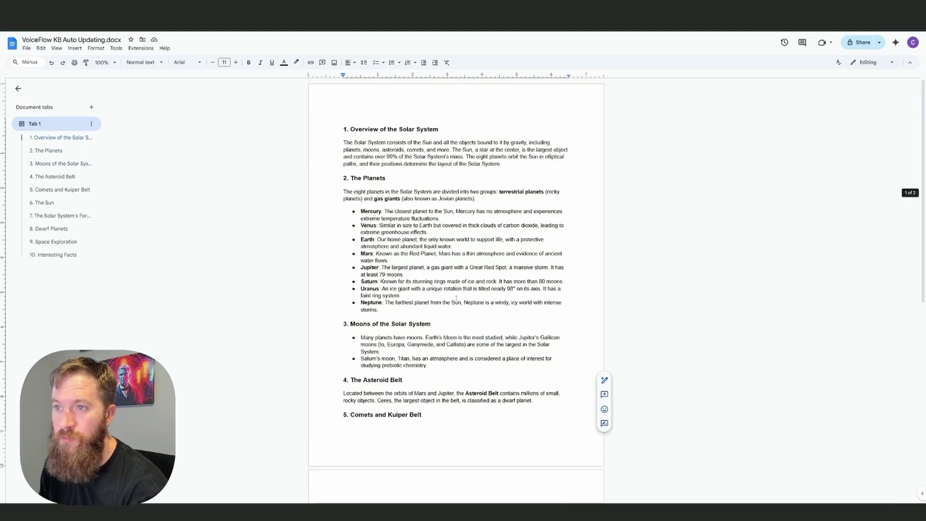
{"action": "scroll", "coordinate": [408, 338], "scroll_direction": "down", "scroll_amount": 2}
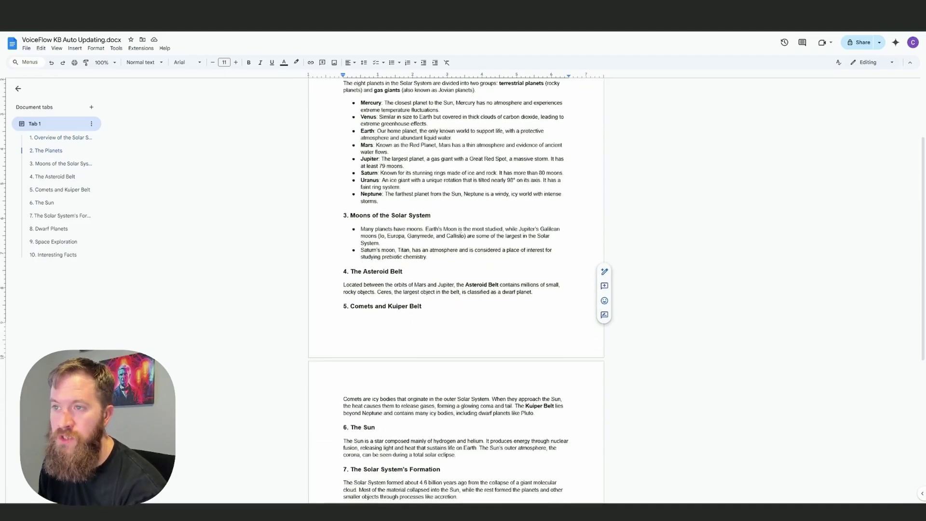
{"action": "scroll", "coordinate": [480, 271], "scroll_direction": "up", "scroll_amount": 2}
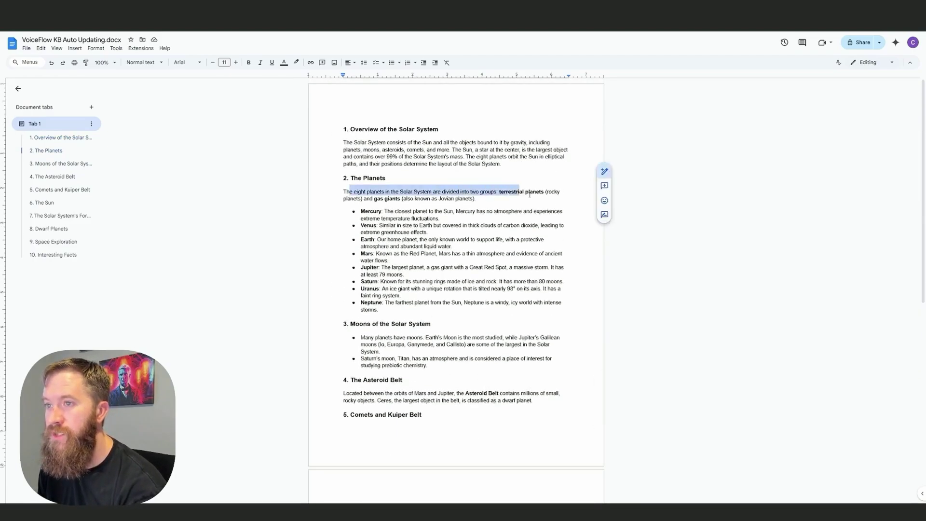
{"action": "left_click_drag", "start_coordinate": [361, 188], "coordinate": [479, 201]}
{"action": "left_click", "coordinate": [454, 246]}
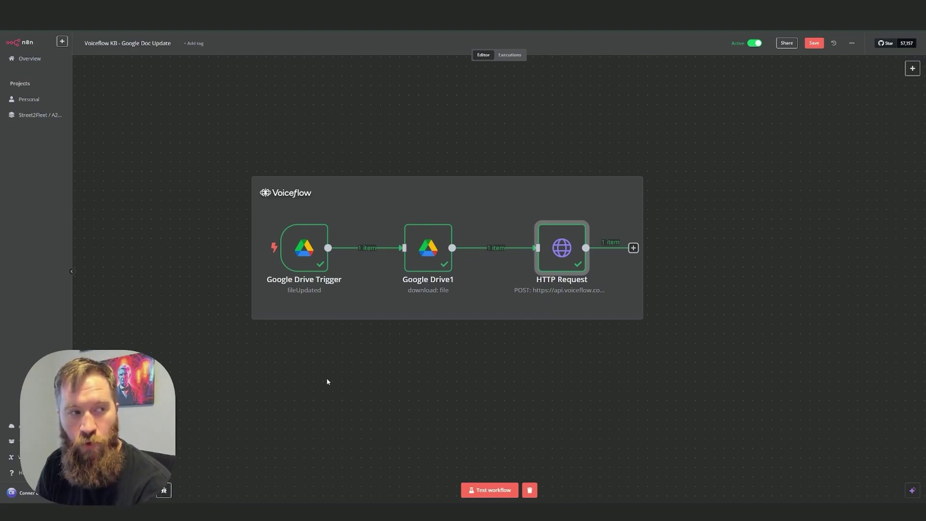
Step: Confirm the Google Drive Trigger polls Every Day on Changes Involving a Specific Folder
{"action": "double_click", "coordinate": [316, 250]}
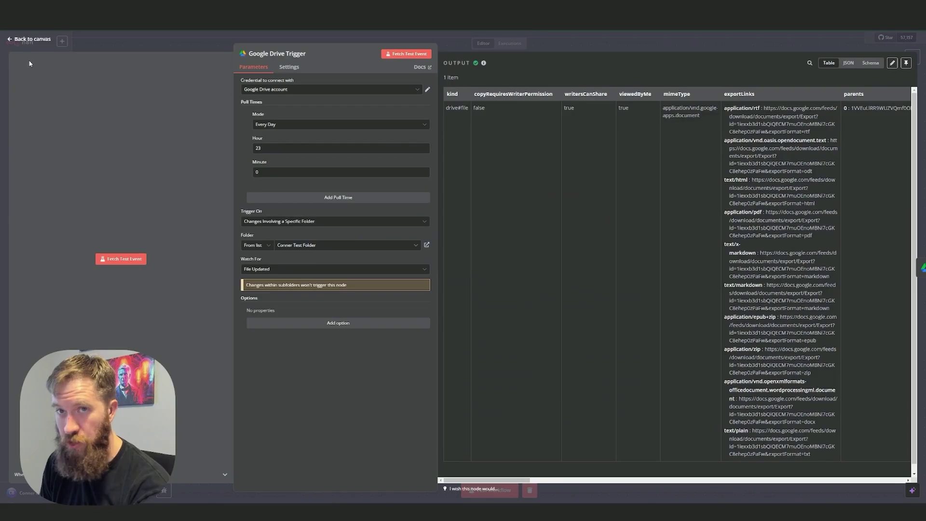
{"action": "left_click", "coordinate": [28, 40]}
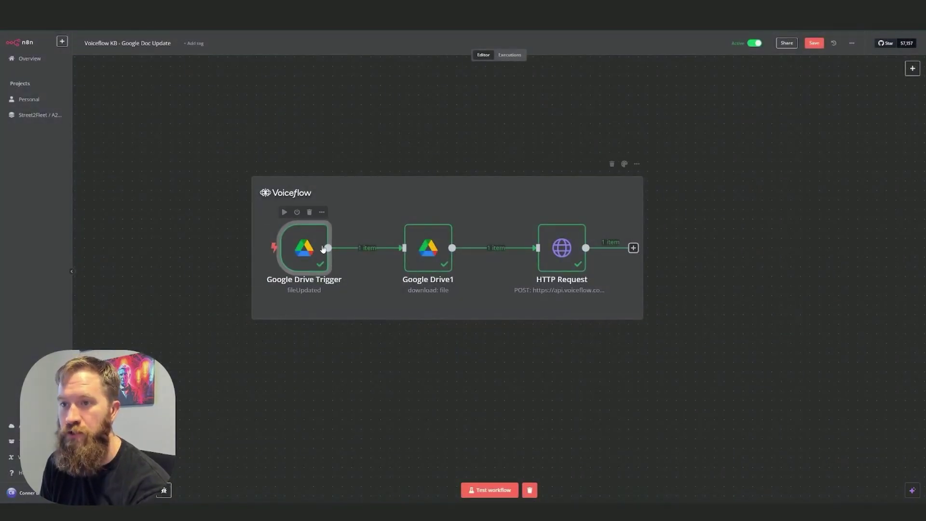
{"action": "double_click", "coordinate": [308, 252]}
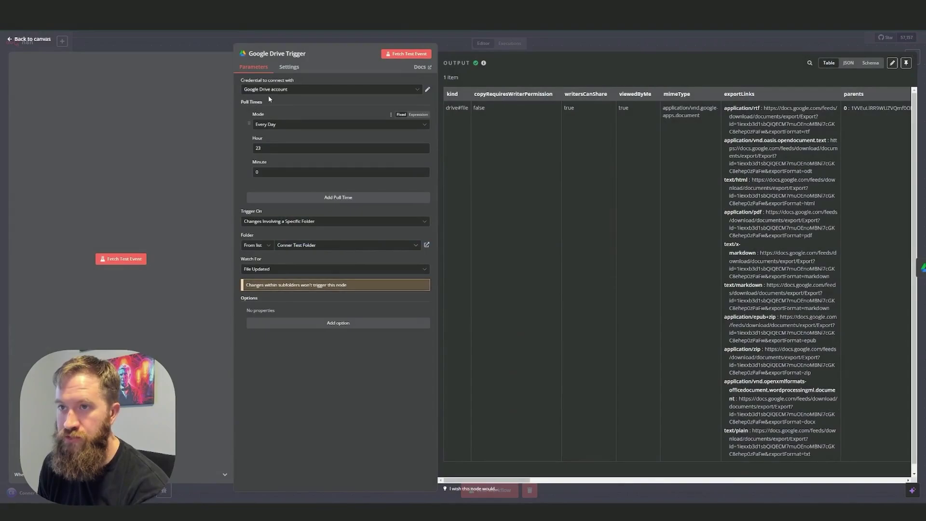
{"action": "left_click", "coordinate": [291, 127]}
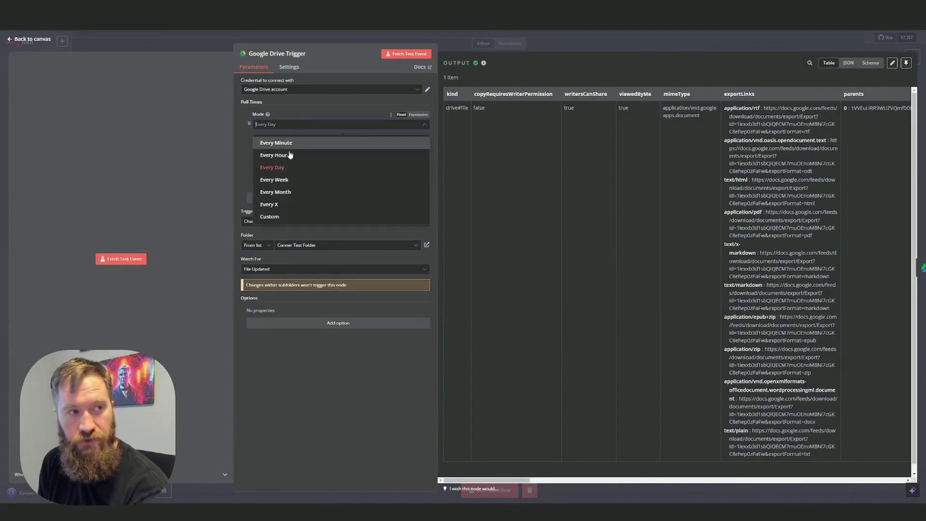
{"action": "left_click", "coordinate": [288, 168]}
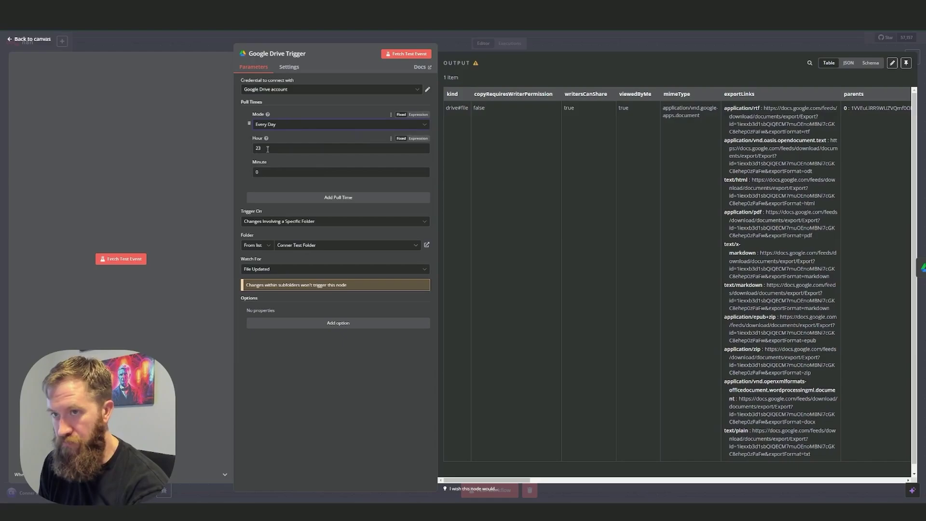
{"action": "mouse_move", "coordinate": [335, 221]}
{"action": "mouse_move", "coordinate": [251, 211]}
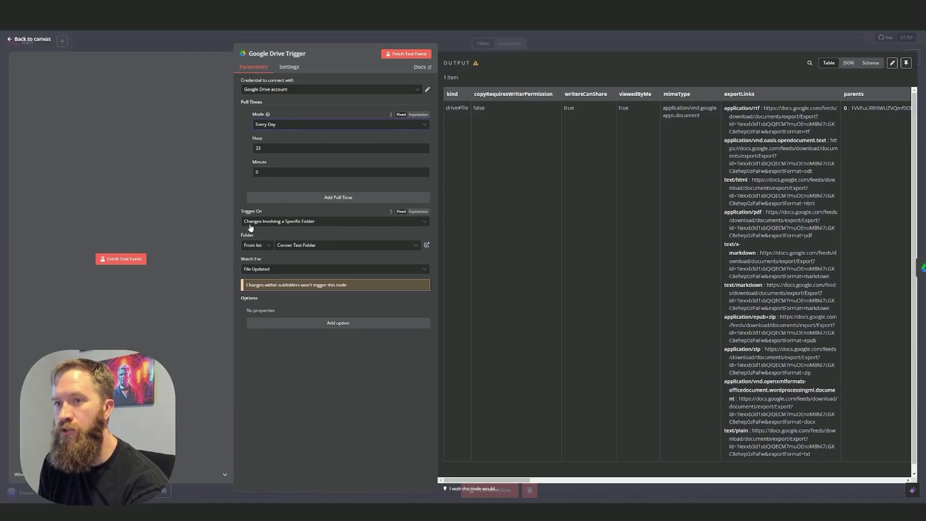
{"action": "left_click", "coordinate": [268, 222]}
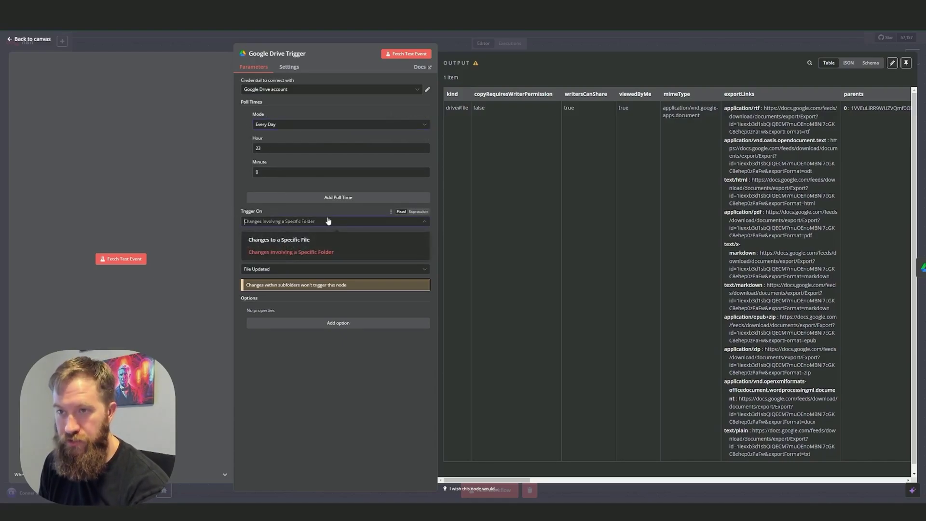
{"action": "left_click", "coordinate": [335, 252]}
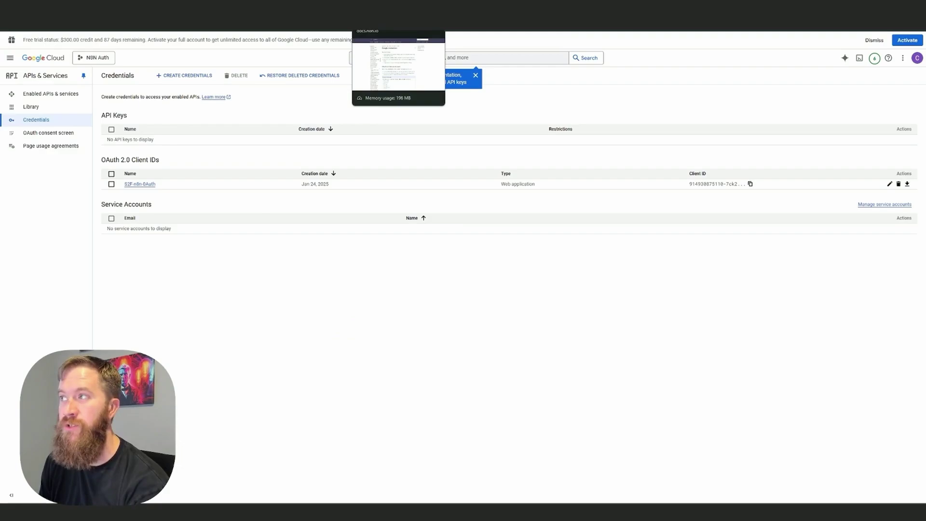
Step: Review n8n's Google credentials documentation and return to the Drive Trigger settings
{"action": "left_click", "coordinate": [398, 22]}
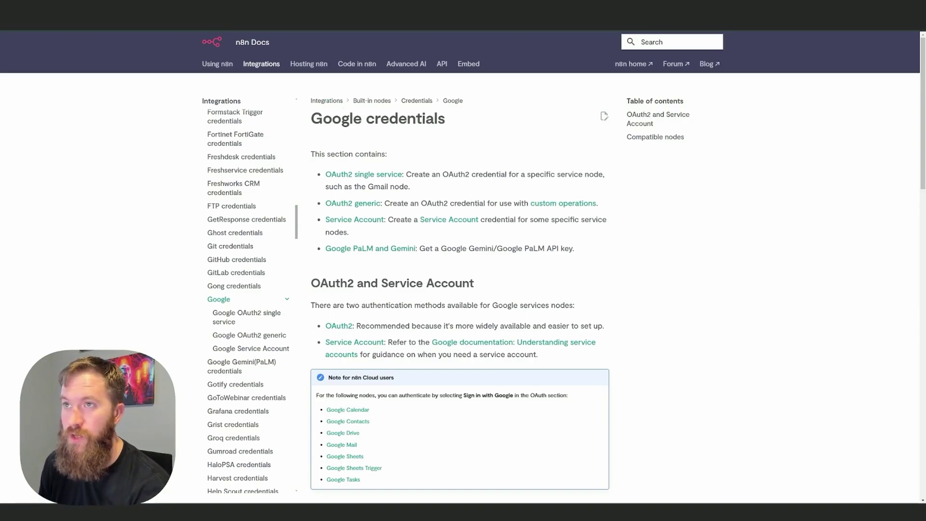
{"action": "left_click", "coordinate": [340, 16]}
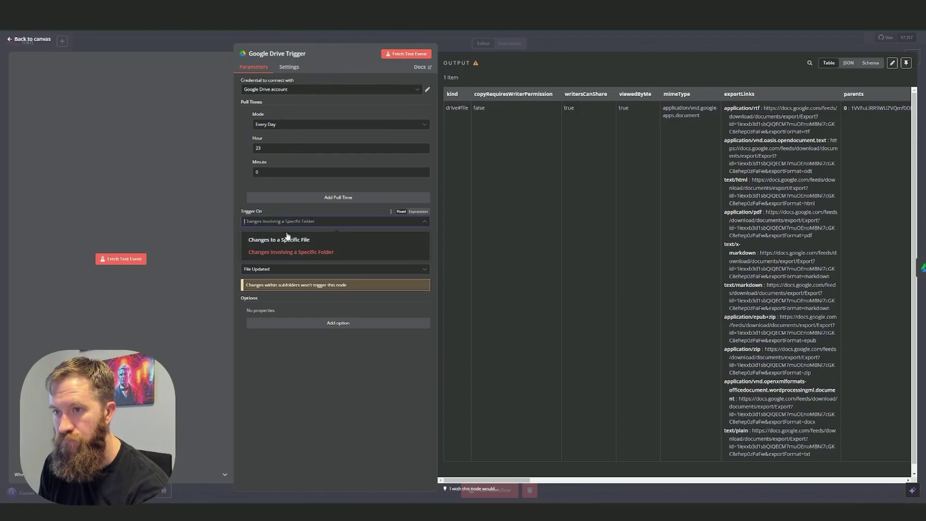
Step: Keep the trigger watching the specific folder for File Updated events, then return to the canvas
{"action": "left_click", "coordinate": [291, 251]}
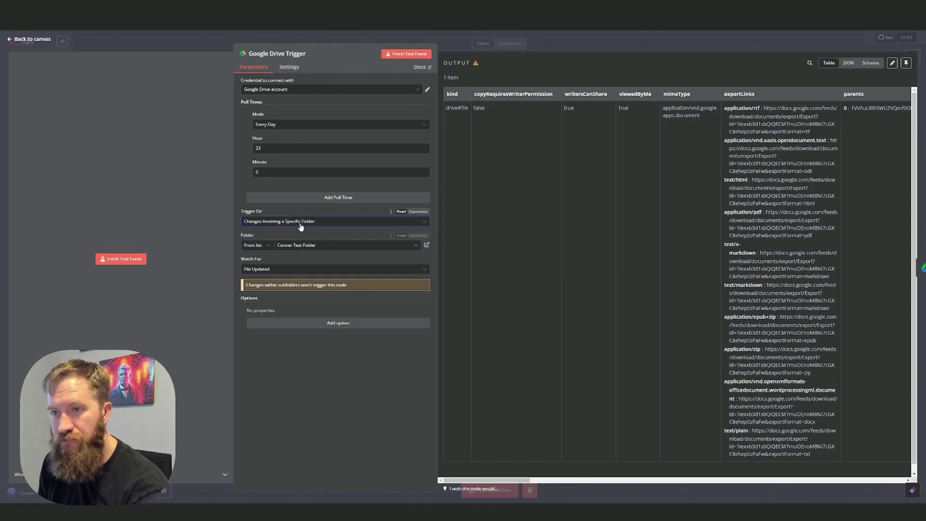
{"action": "mouse_move", "coordinate": [289, 269]}
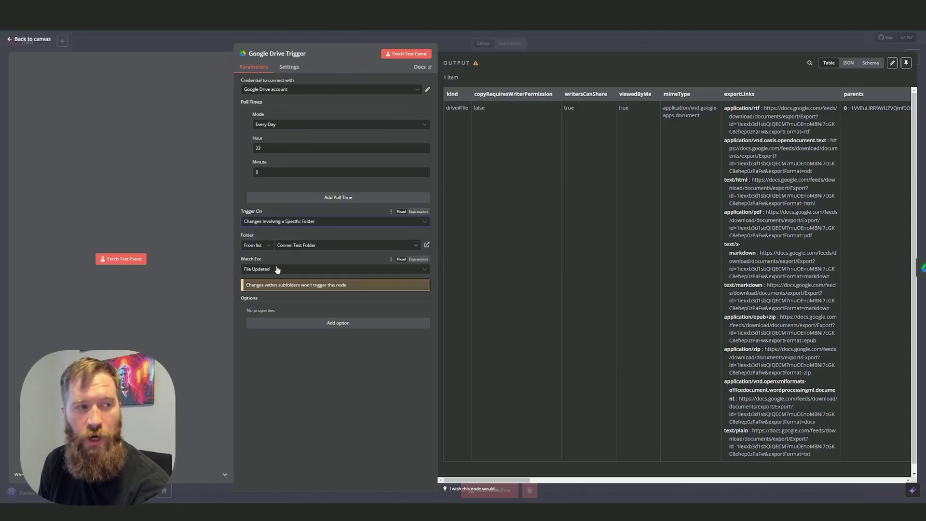
{"action": "left_click", "coordinate": [269, 272]}
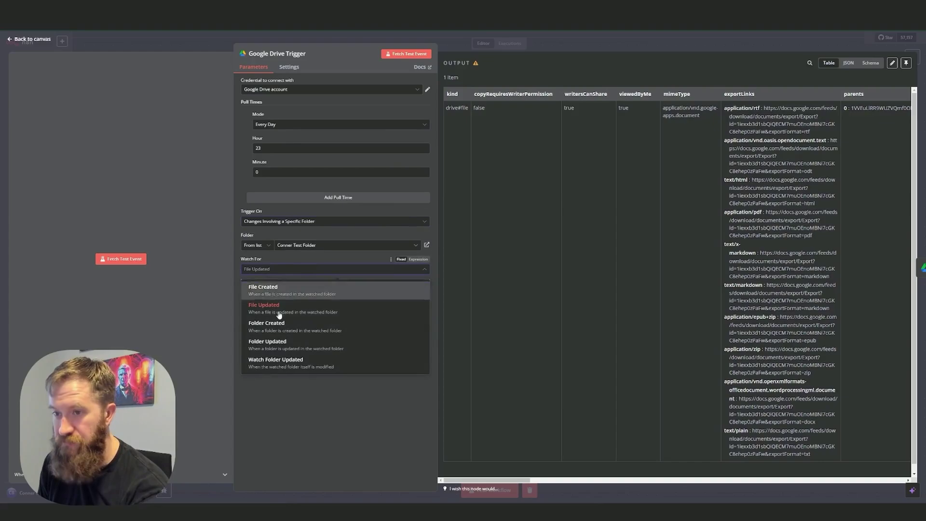
{"action": "left_click", "coordinate": [285, 273]}
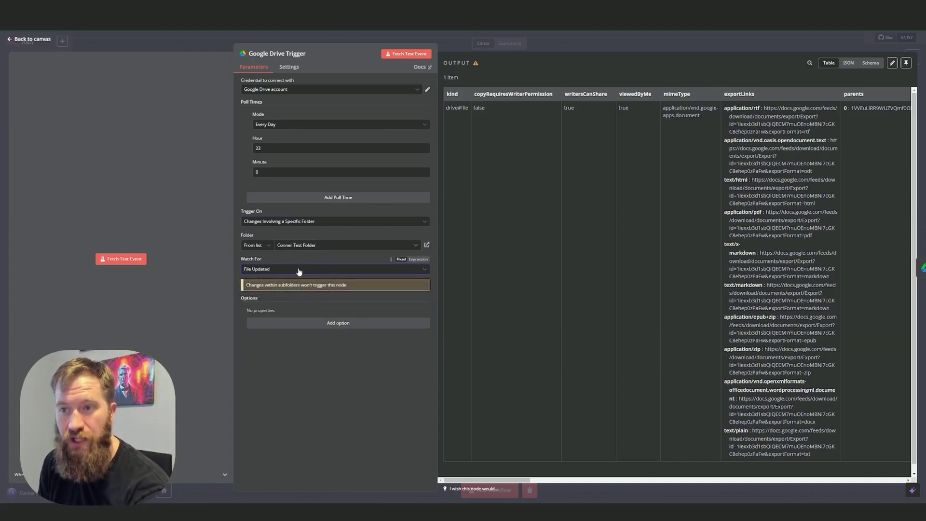
{"action": "left_click", "coordinate": [298, 271]}
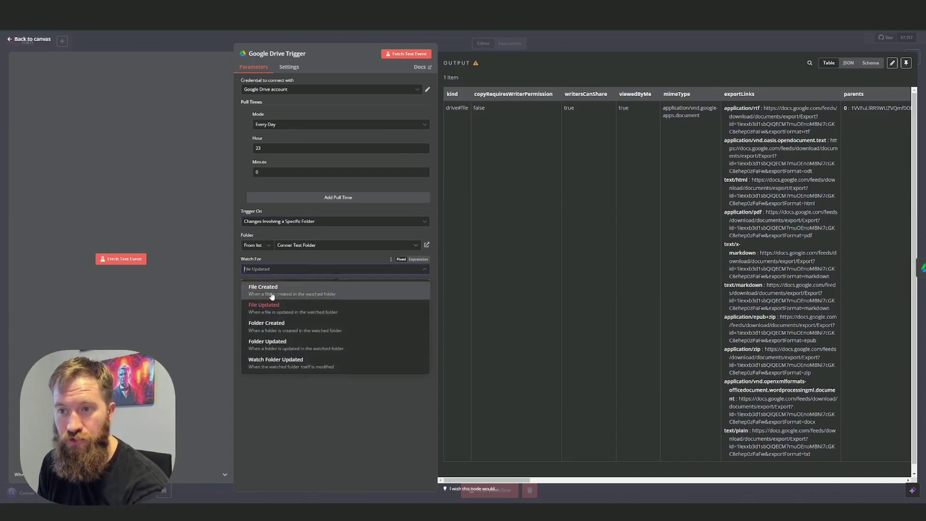
{"action": "left_click", "coordinate": [301, 269]}
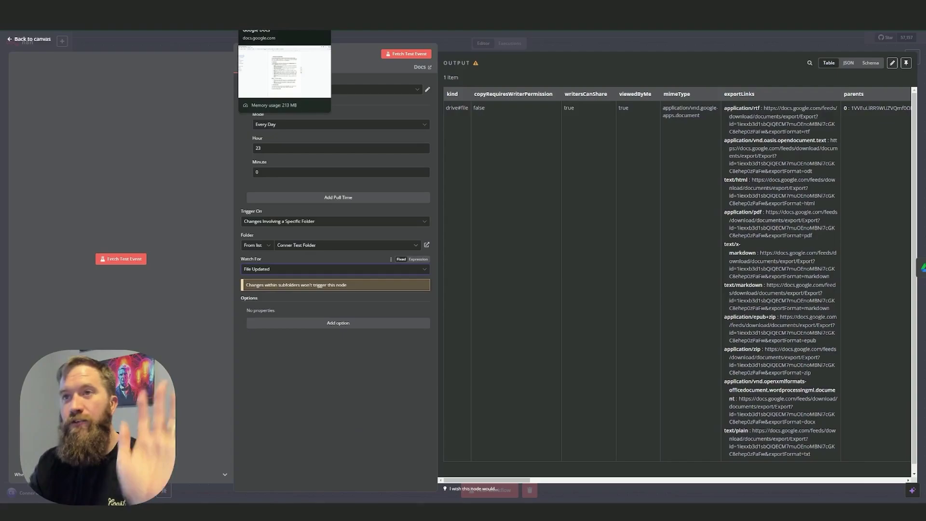
{"action": "left_click", "coordinate": [284, 22]}
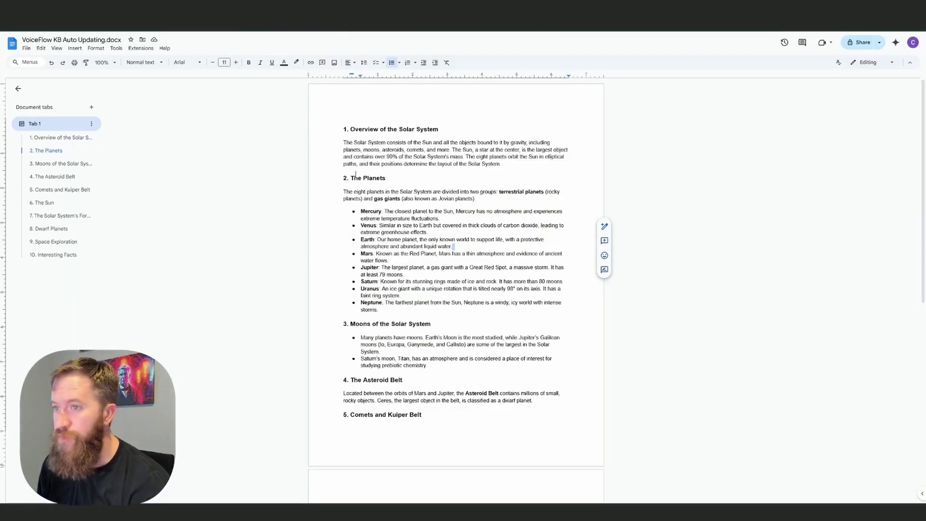
{"action": "scroll", "coordinate": [486, 227], "scroll_direction": "down", "scroll_amount": 2}
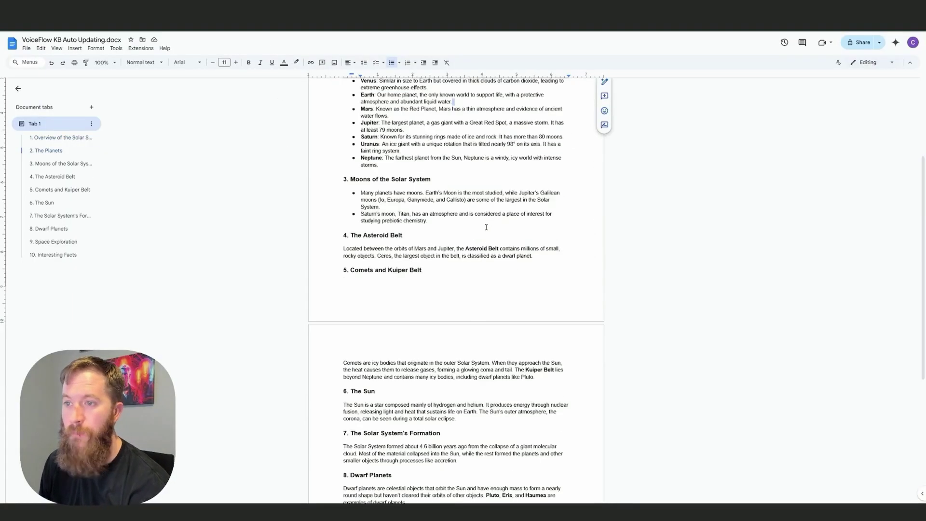
{"action": "scroll", "coordinate": [486, 228], "scroll_direction": "down", "scroll_amount": 3}
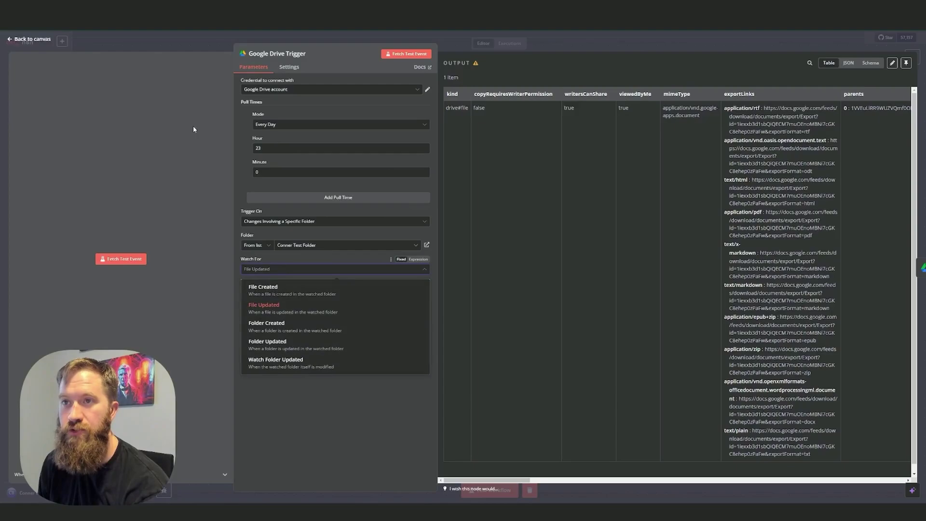
{"action": "left_click", "coordinate": [32, 39]}
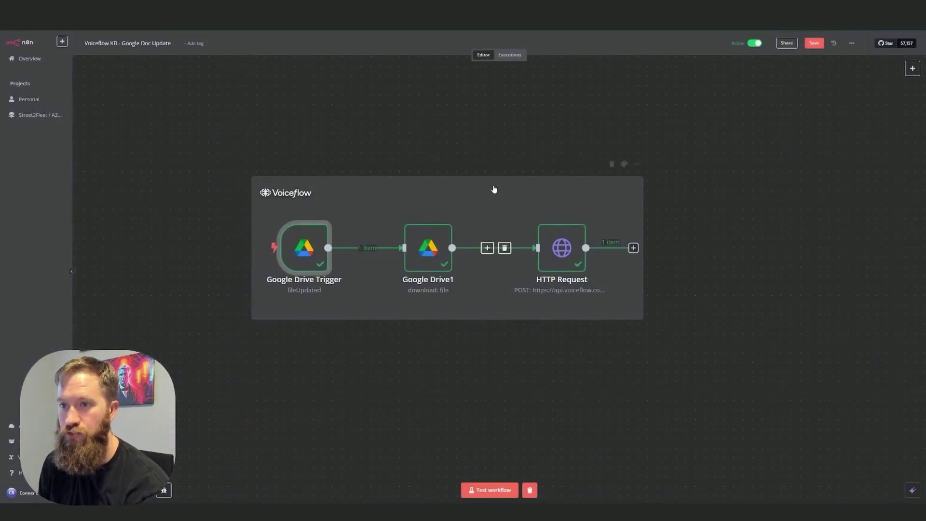
Step: Inspect Google Drive1's Download operation and its File ID expression from the trigger
{"action": "double_click", "coordinate": [427, 255]}
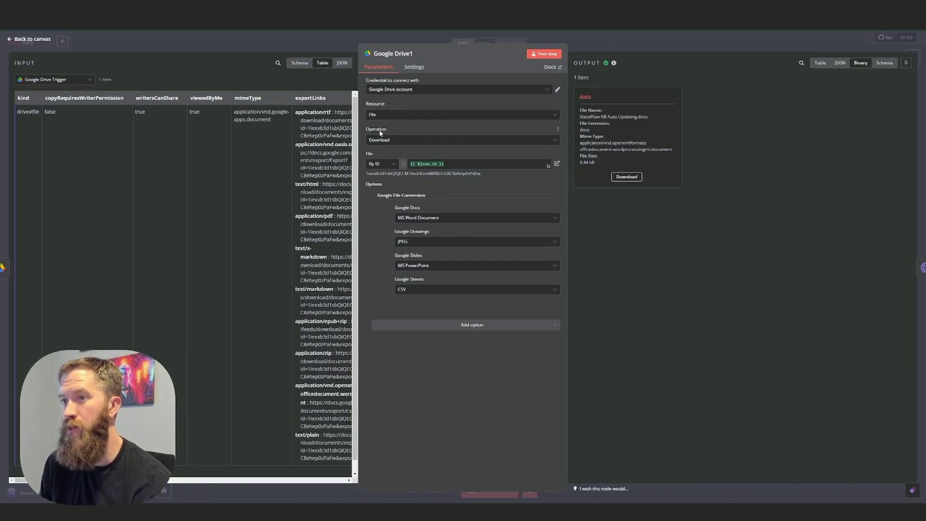
{"action": "left_click", "coordinate": [404, 140]}
{"action": "mouse_move", "coordinate": [383, 164]}
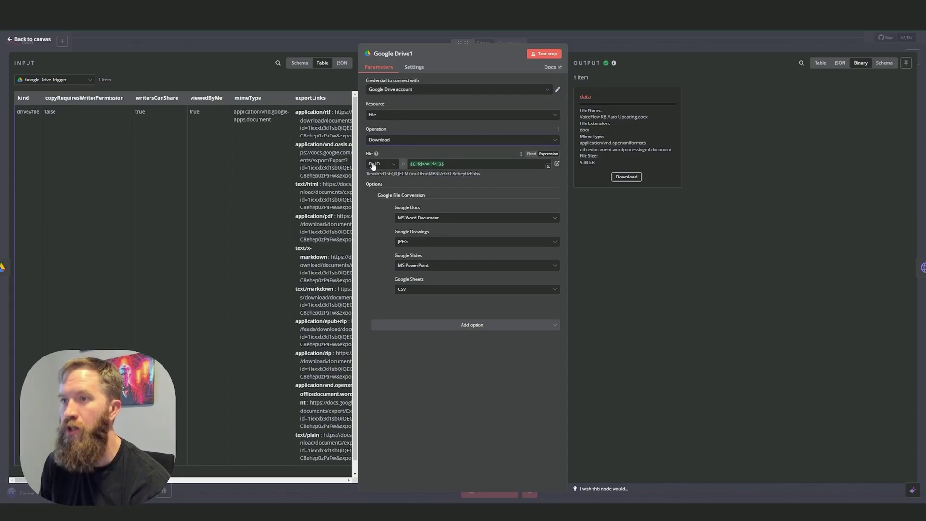
{"action": "triple_click", "coordinate": [451, 166]}
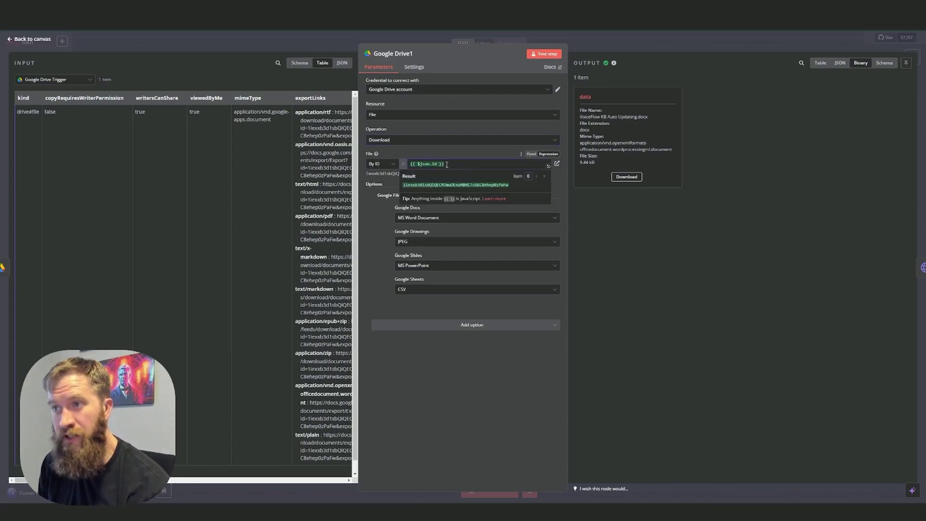
Step: Test the Google Drive Trigger and pin its output data
{"action": "left_click", "coordinate": [27, 39]}
{"action": "mouse_move", "coordinate": [304, 248]}
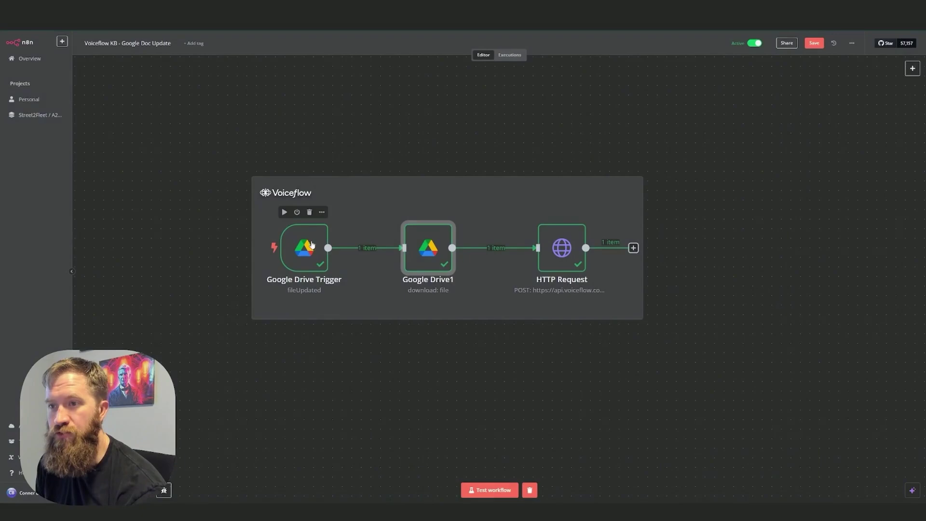
{"action": "left_click", "coordinate": [284, 213]}
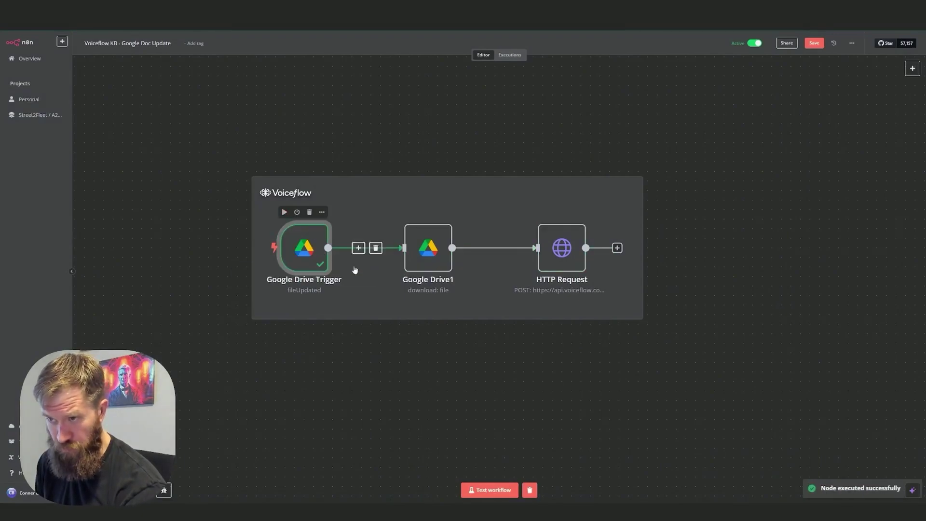
{"action": "double_click", "coordinate": [304, 259]}
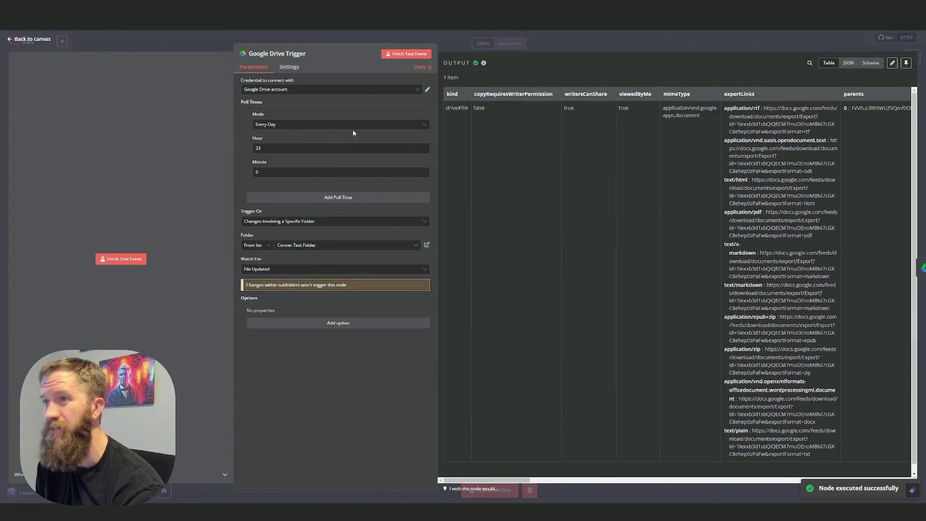
{"action": "left_click", "coordinate": [906, 64]}
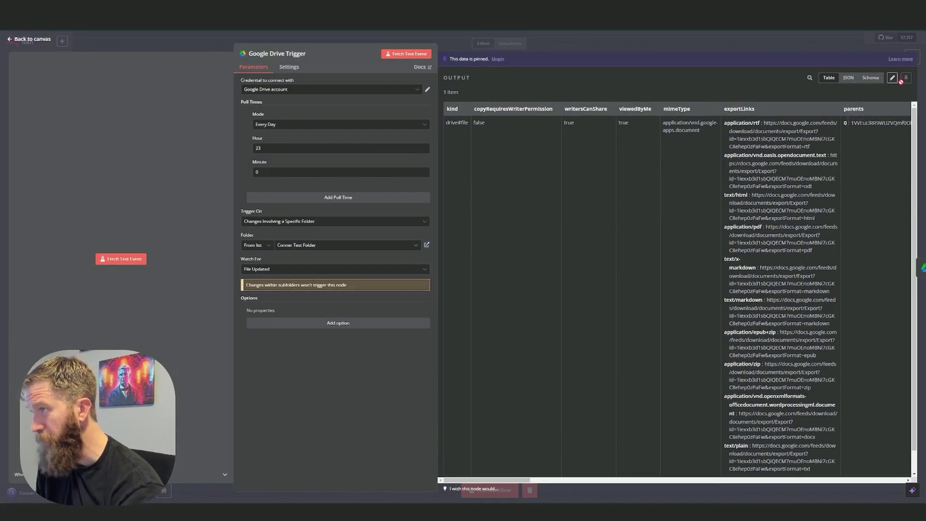
Step: Map the trigger's id field into Google Drive1's File By ID using the Schema view
{"action": "left_click", "coordinate": [29, 39]}
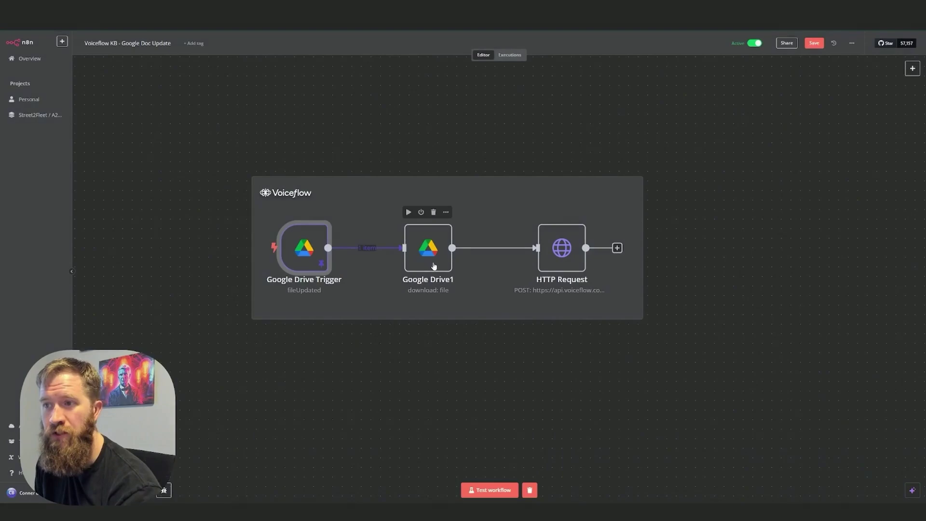
{"action": "double_click", "coordinate": [433, 266]}
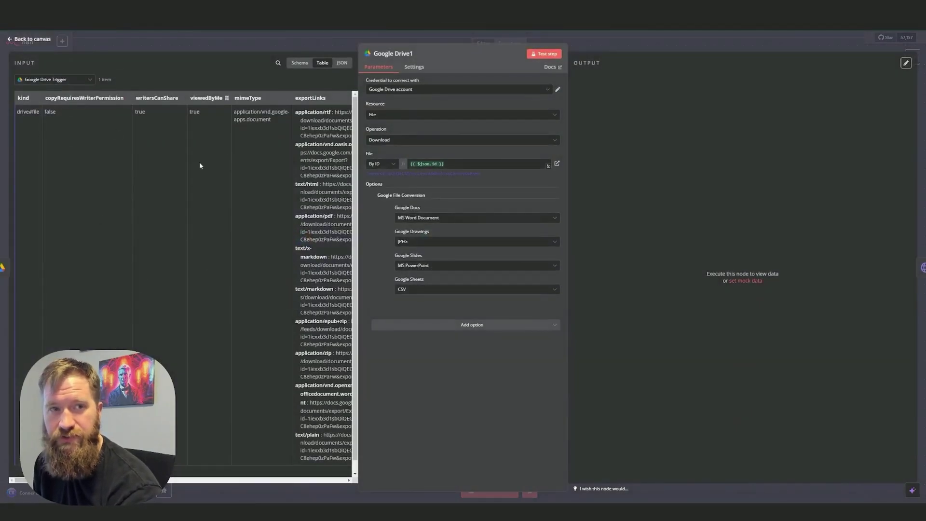
{"action": "left_click", "coordinate": [300, 62]}
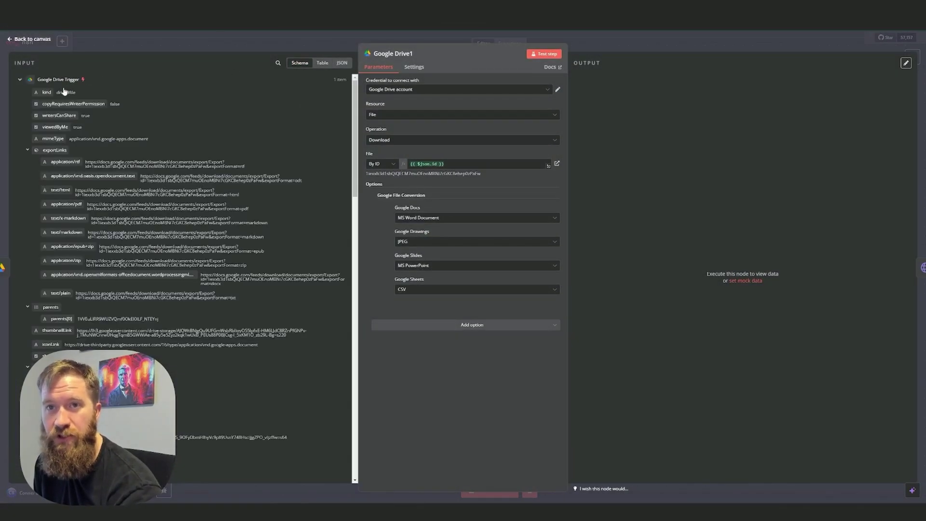
{"action": "scroll", "coordinate": [62, 202], "scroll_direction": "down", "scroll_amount": 2}
{"action": "scroll", "coordinate": [58, 217], "scroll_direction": "up", "scroll_amount": 2}
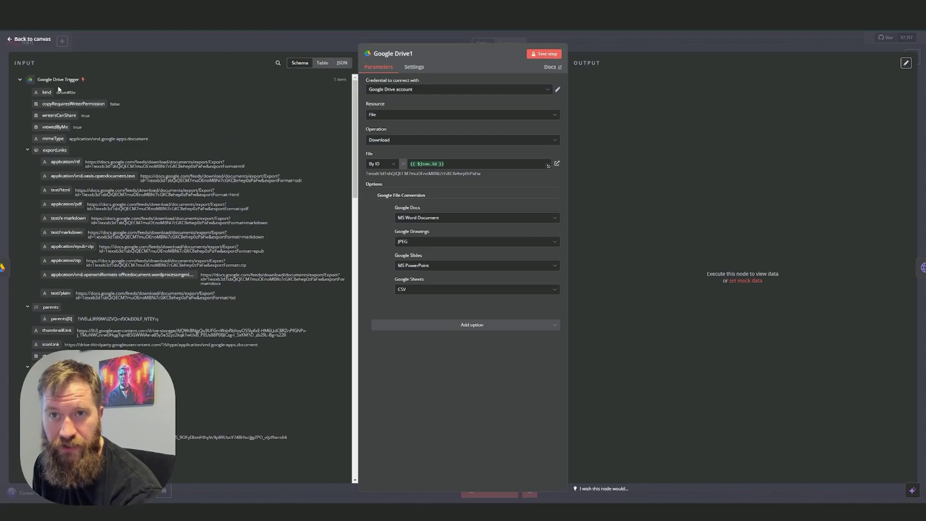
{"action": "scroll", "coordinate": [62, 145], "scroll_direction": "down", "scroll_amount": 1}
{"action": "scroll", "coordinate": [65, 217], "scroll_direction": "down", "scroll_amount": 2}
{"action": "scroll", "coordinate": [67, 258], "scroll_direction": "down", "scroll_amount": 2}
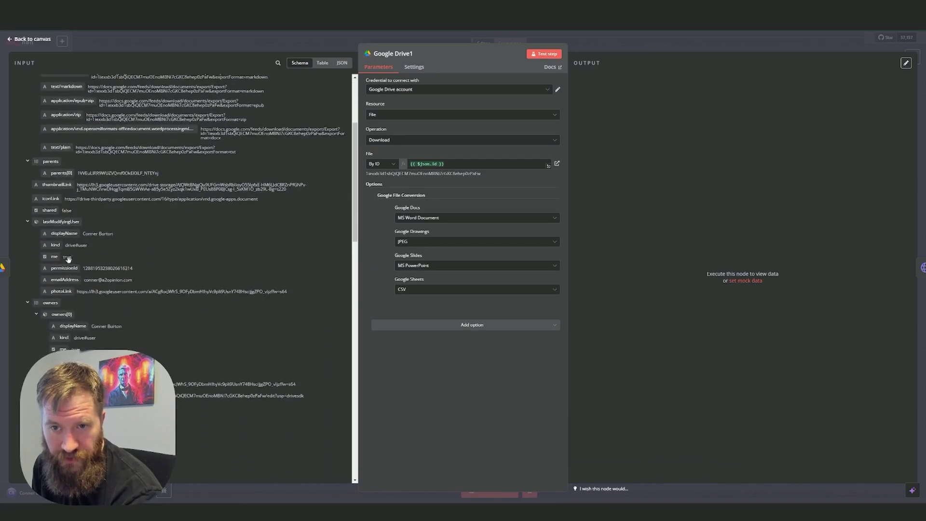
{"action": "scroll", "coordinate": [67, 258], "scroll_direction": "down", "scroll_amount": 2}
{"action": "scroll", "coordinate": [65, 283], "scroll_direction": "down", "scroll_amount": 1}
{"action": "scroll", "coordinate": [63, 304], "scroll_direction": "down", "scroll_amount": 1}
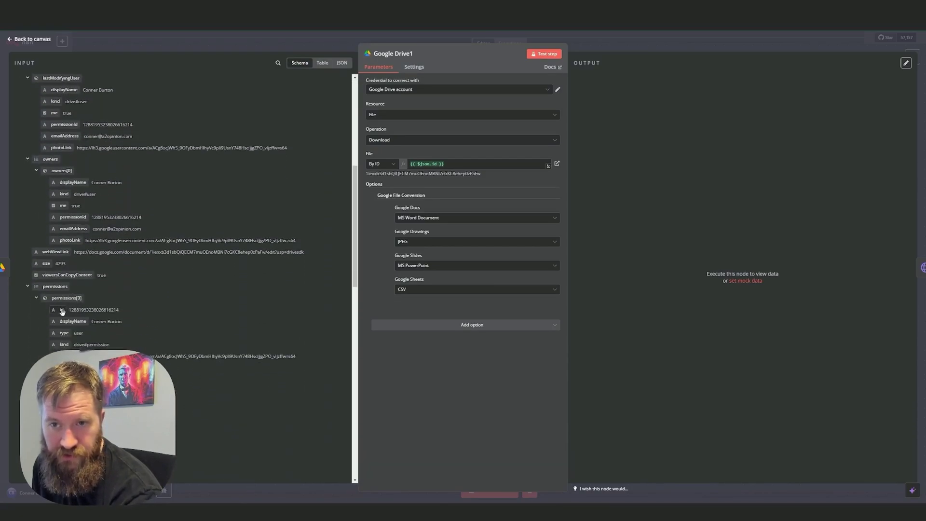
{"action": "scroll", "coordinate": [63, 311], "scroll_direction": "down", "scroll_amount": 1}
{"action": "mouse_move", "coordinate": [61, 274]}
{"action": "left_mouse_down"}
{"action": "mouse_move", "coordinate": [166, 260]}
{"action": "mouse_move", "coordinate": [469, 174]}
{"action": "left_mouse_up"}
{"action": "mouse_move", "coordinate": [463, 164]}
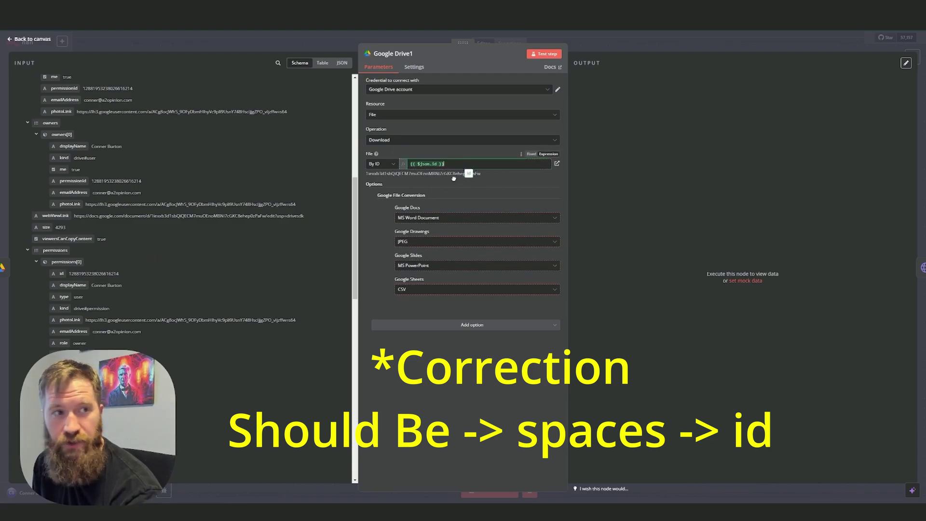
{"action": "left_click_drag", "start_coordinate": [469, 173], "coordinate": [452, 170]}
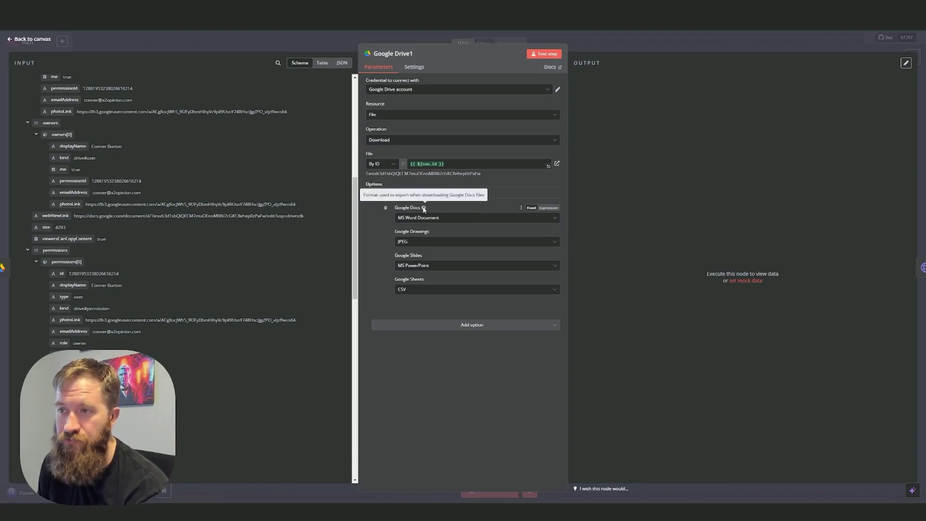
Step: Keep MS Word Document as Google Drive1's Google Docs conversion format
{"action": "left_click", "coordinate": [423, 217]}
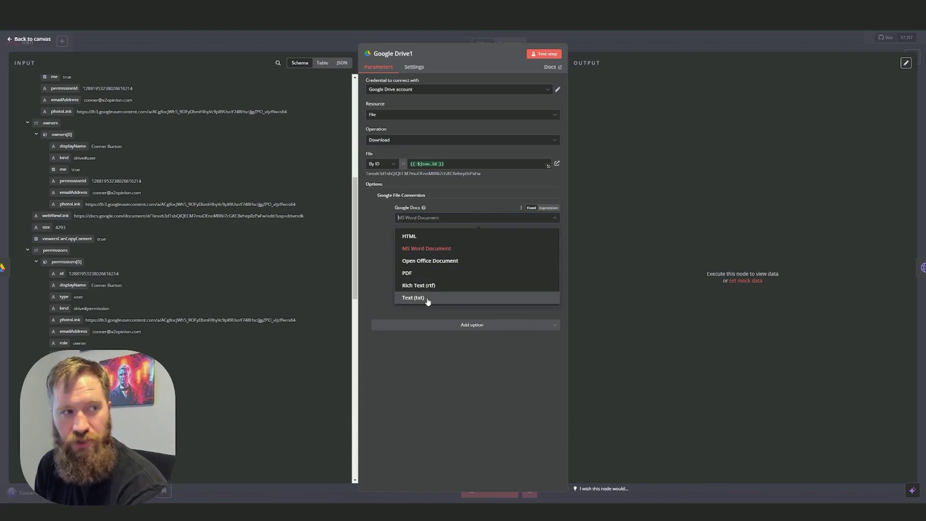
{"action": "left_click", "coordinate": [443, 205]}
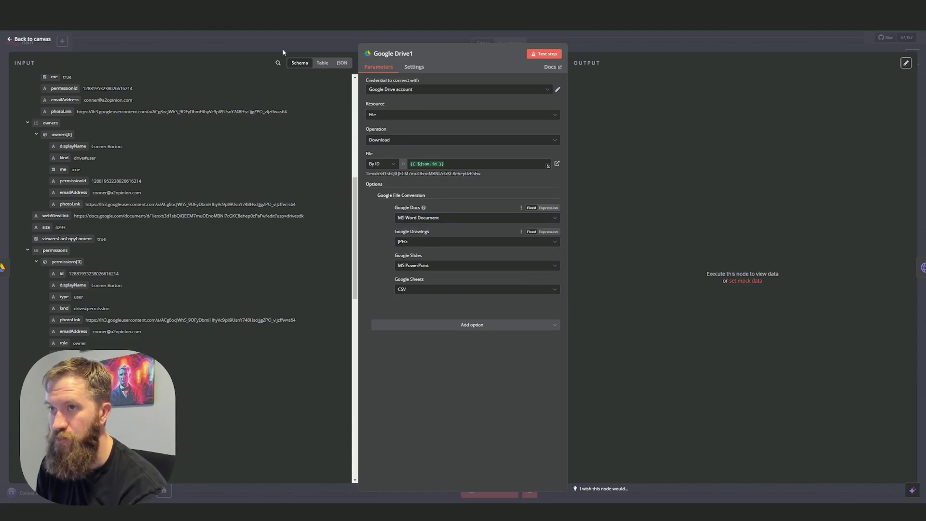
{"action": "left_click", "coordinate": [33, 39]}
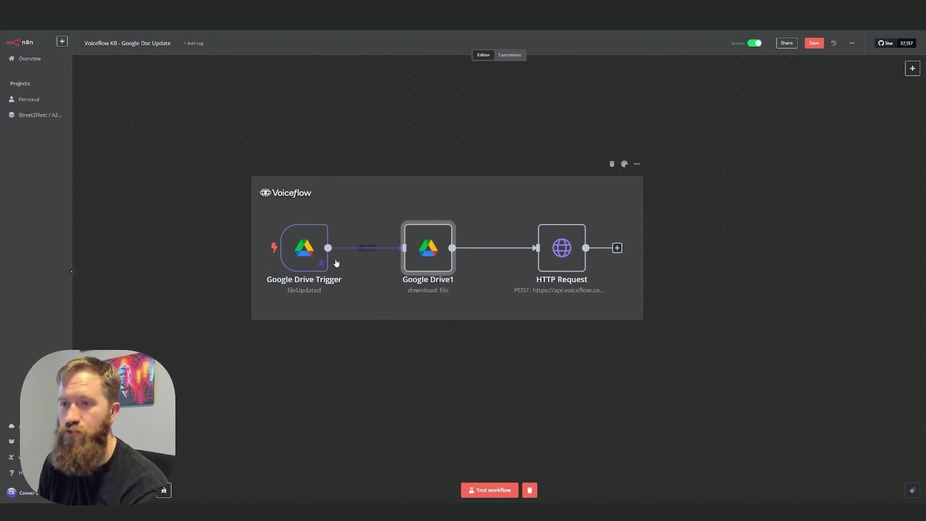
{"action": "mouse_move", "coordinate": [427, 247]}
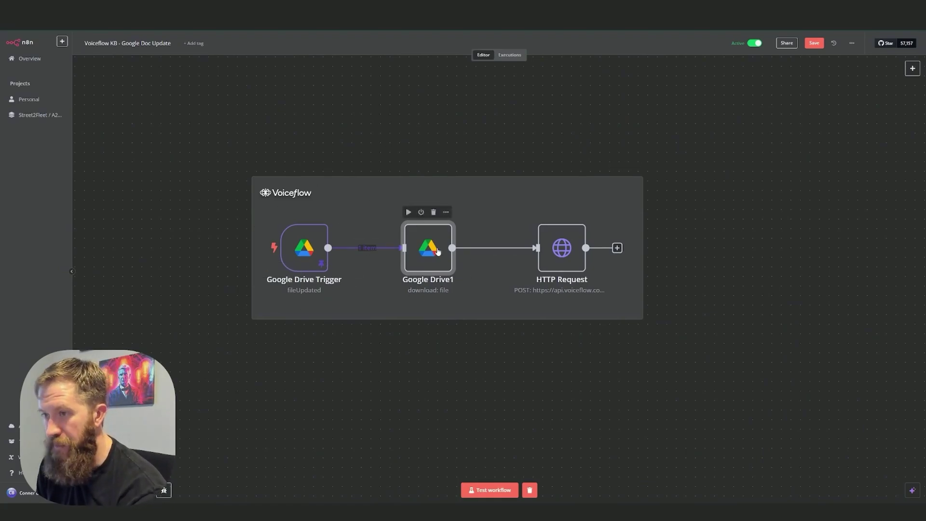
Step: Run Google Drive1 to download VoiceFlow KB Auto Updating.docx as output
{"action": "double_click", "coordinate": [437, 257]}
{"action": "left_click", "coordinate": [544, 54]}
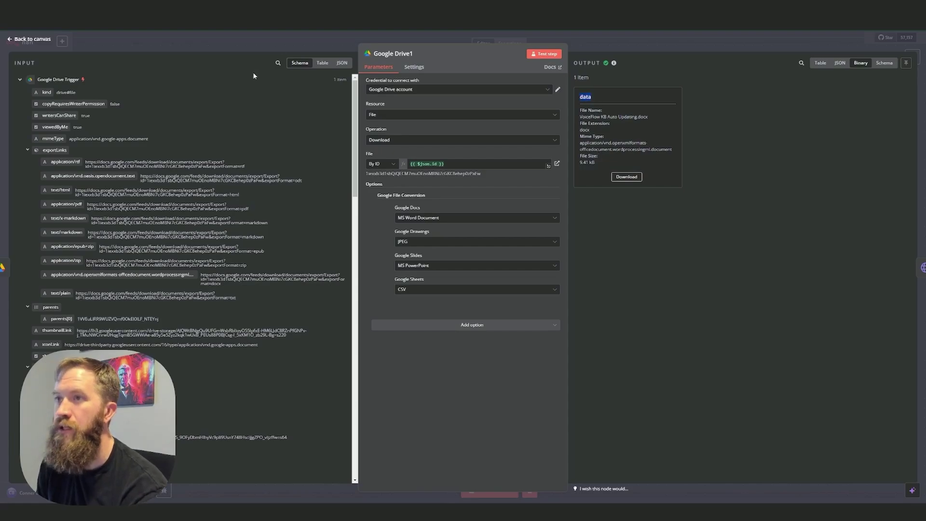
{"action": "left_click", "coordinate": [33, 39]}
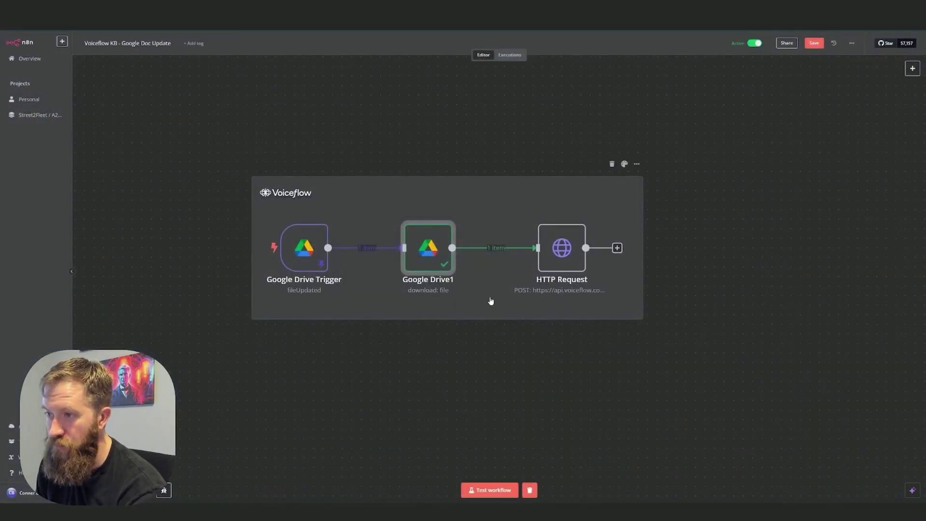
Step: Cancel adding a node after HTTP Request and review the HTTP Request node's settings
{"action": "left_click", "coordinate": [617, 249]}
{"action": "type", "text": "http"}
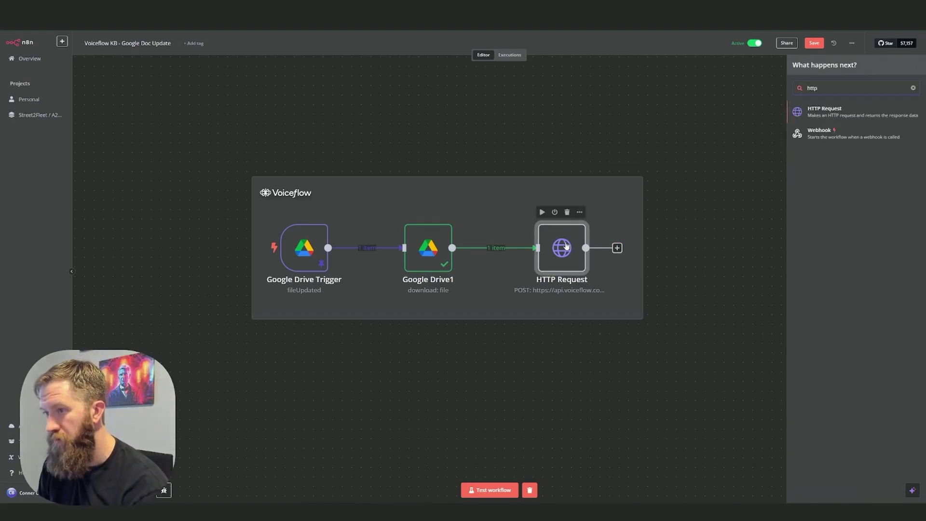
{"action": "left_click", "coordinate": [914, 88]}
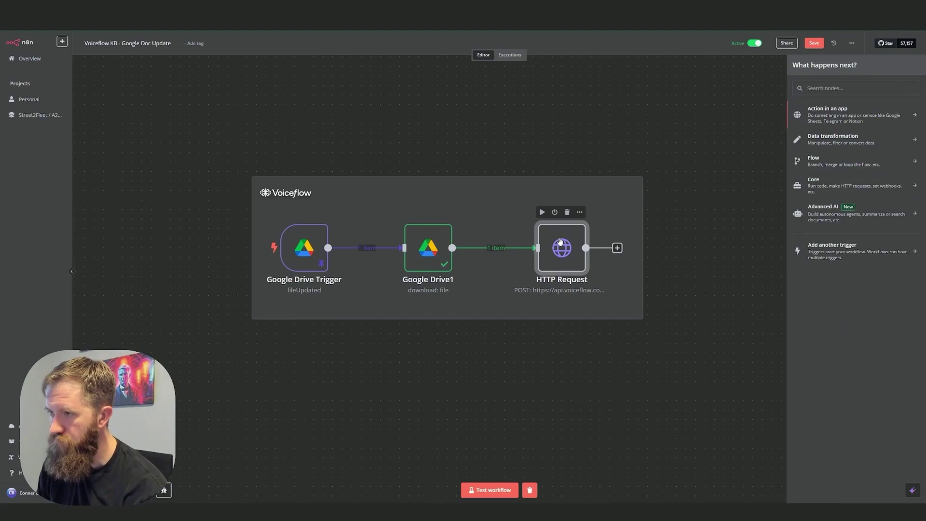
{"action": "double_click", "coordinate": [560, 244]}
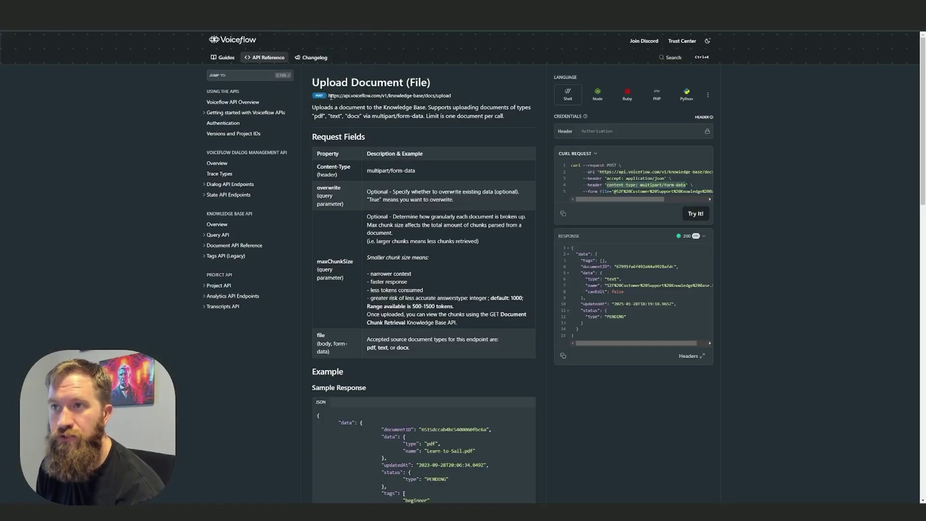
{"action": "mouse_move", "coordinate": [436, 86]}
{"action": "left_mouse_down"}
{"action": "mouse_move", "coordinate": [324, 83]}
{"action": "mouse_move", "coordinate": [413, 96]}
{"action": "mouse_move", "coordinate": [316, 93]}
{"action": "left_mouse_up"}
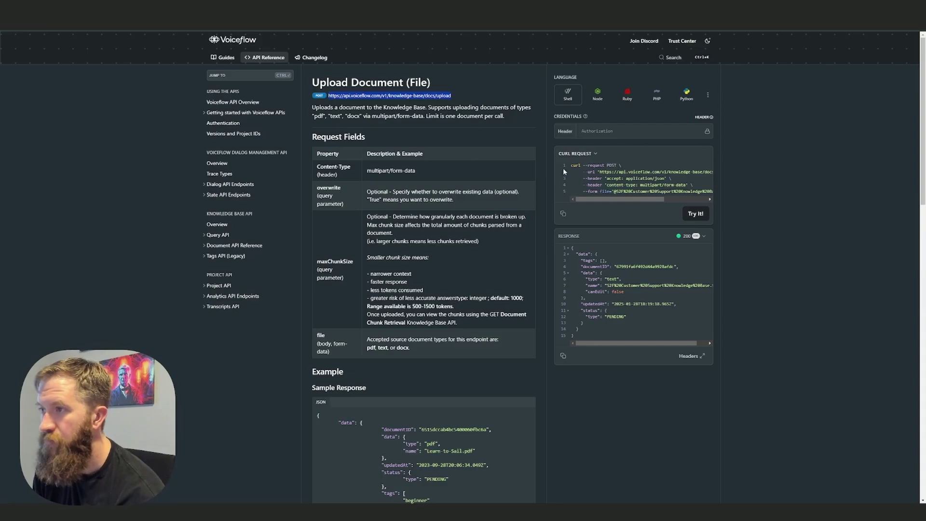
{"action": "mouse_move", "coordinate": [601, 198]}
{"action": "left_mouse_down"}
{"action": "mouse_move", "coordinate": [663, 179]}
{"action": "mouse_move", "coordinate": [580, 179]}
{"action": "left_mouse_up"}
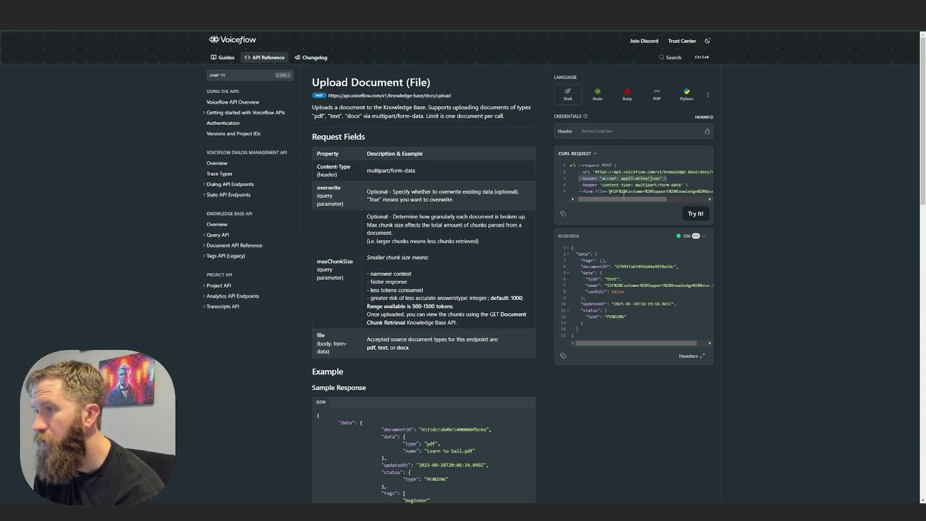
{"action": "left_click_drag", "start_coordinate": [602, 185], "coordinate": [686, 185]}
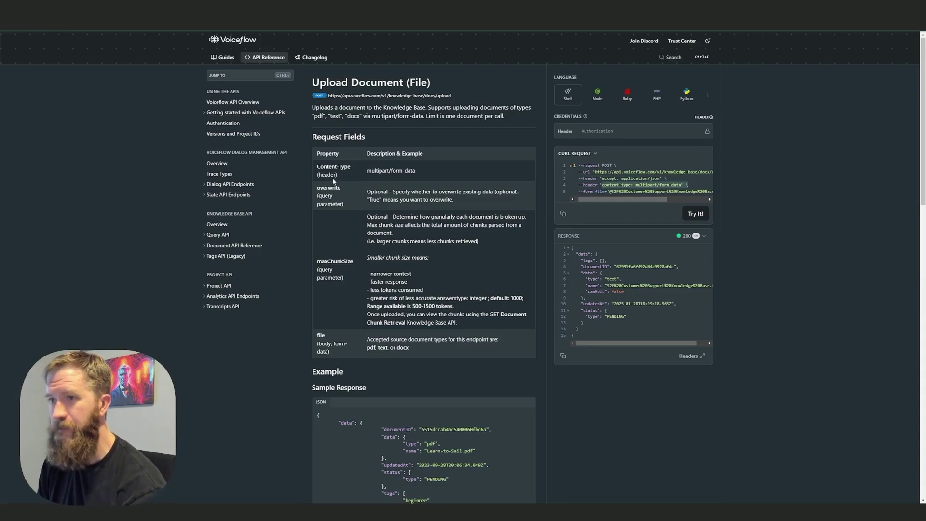
{"action": "scroll", "coordinate": [364, 232], "scroll_direction": "down", "scroll_amount": 3}
{"action": "scroll", "coordinate": [387, 235], "scroll_direction": "down", "scroll_amount": 5}
{"action": "scroll", "coordinate": [387, 235], "scroll_direction": "down", "scroll_amount": 5}
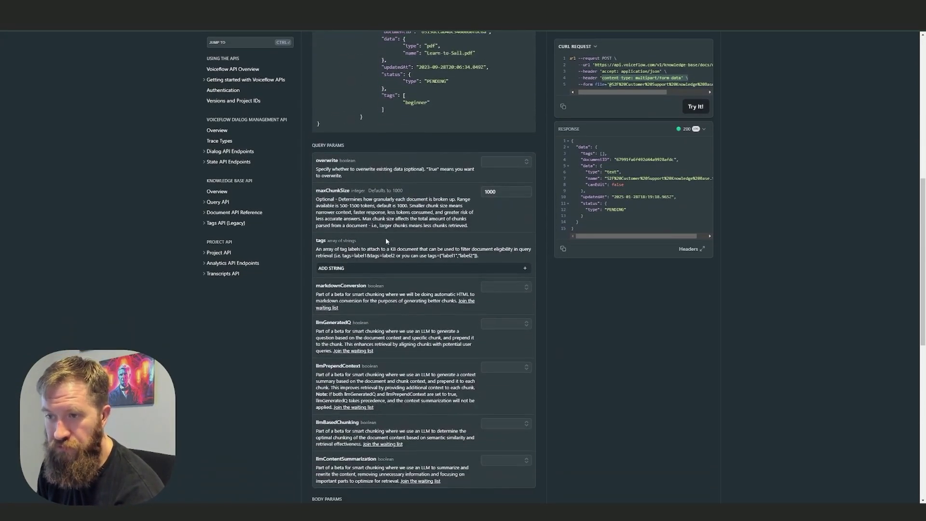
{"action": "scroll", "coordinate": [386, 238], "scroll_direction": "down", "scroll_amount": 5}
{"action": "scroll", "coordinate": [385, 243], "scroll_direction": "down", "scroll_amount": 2}
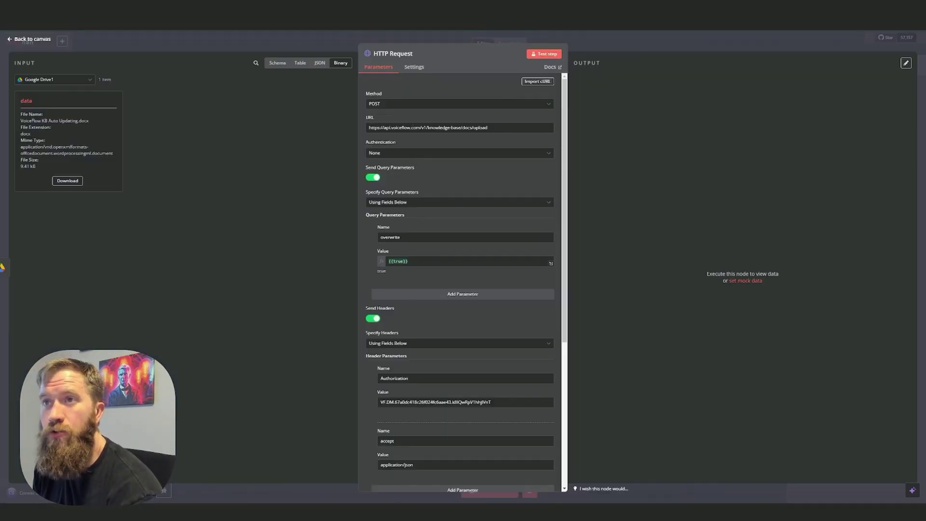
{"action": "scroll", "coordinate": [352, 235], "scroll_direction": "up", "scroll_amount": 10}
{"action": "scroll", "coordinate": [352, 235], "scroll_direction": "up", "scroll_amount": 3}
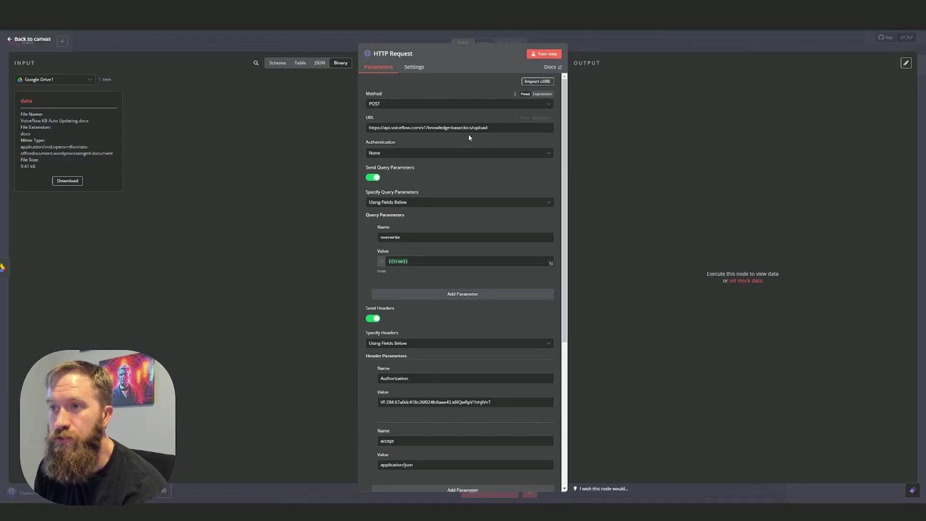
Step: Check the Voiceflow upload URL and the overwrite query parameter kept as individual fields
{"action": "left_click_drag", "start_coordinate": [490, 129], "coordinate": [368, 129]}
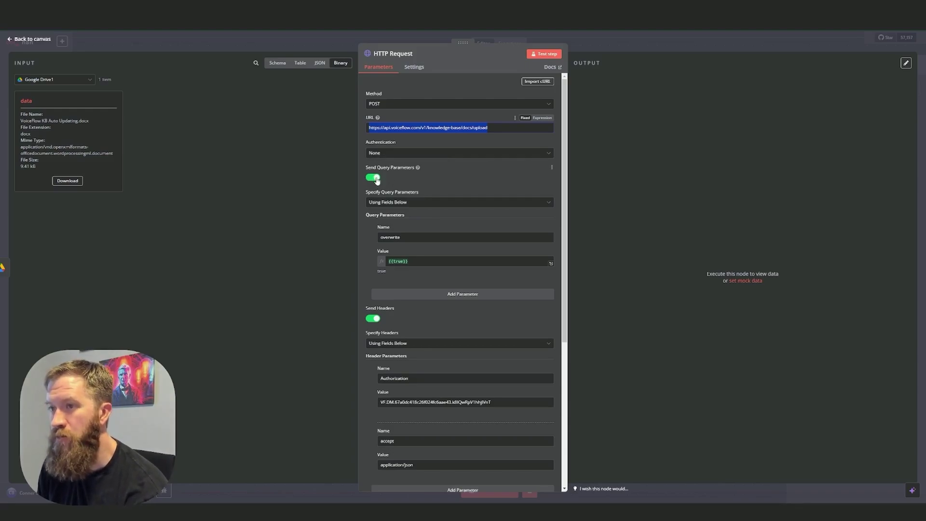
{"action": "mouse_move", "coordinate": [434, 199]}
{"action": "left_click", "coordinate": [418, 203]}
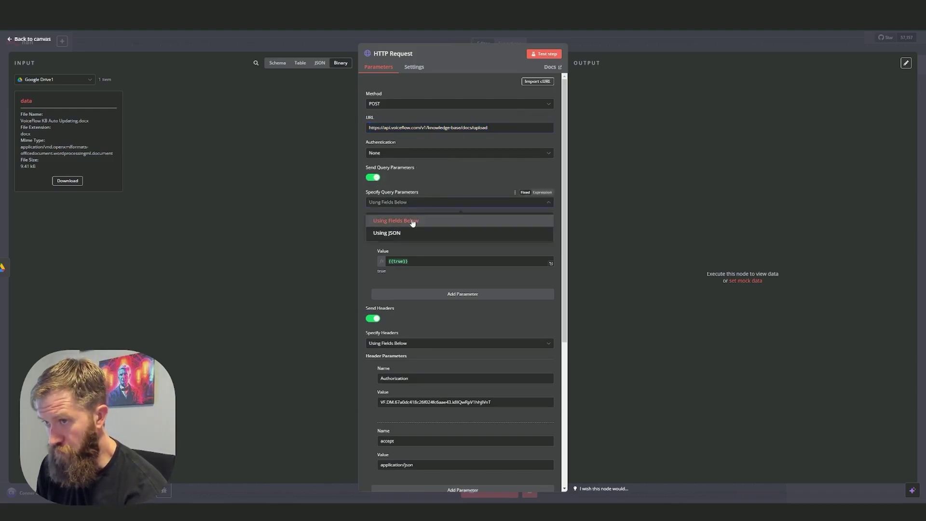
{"action": "left_click", "coordinate": [413, 219]}
{"action": "double_click", "coordinate": [400, 237]}
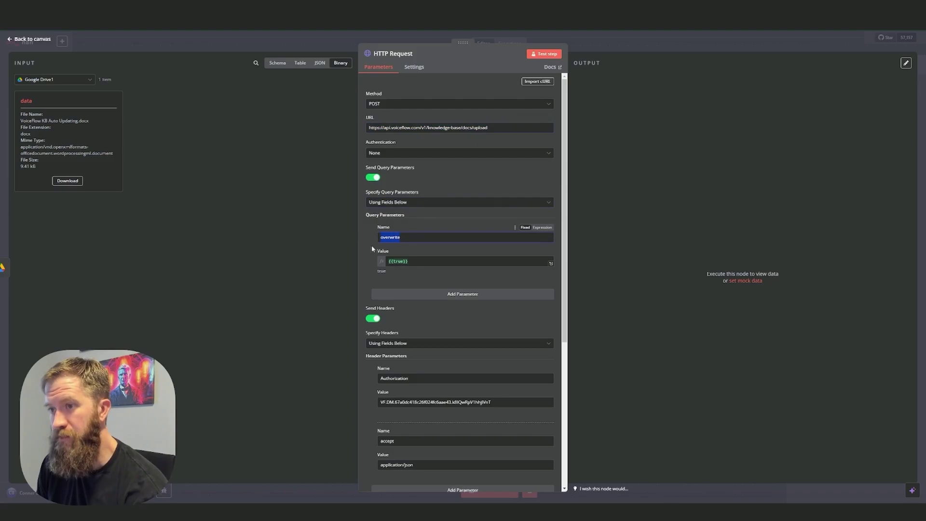
{"action": "left_click", "coordinate": [412, 238]}
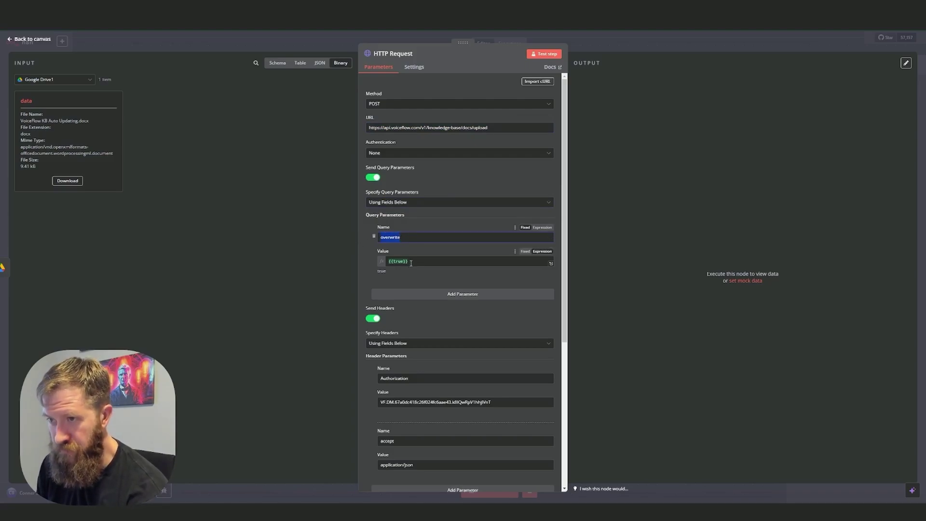
{"action": "key", "text": "Tab"}
{"action": "left_click", "coordinate": [418, 250]}
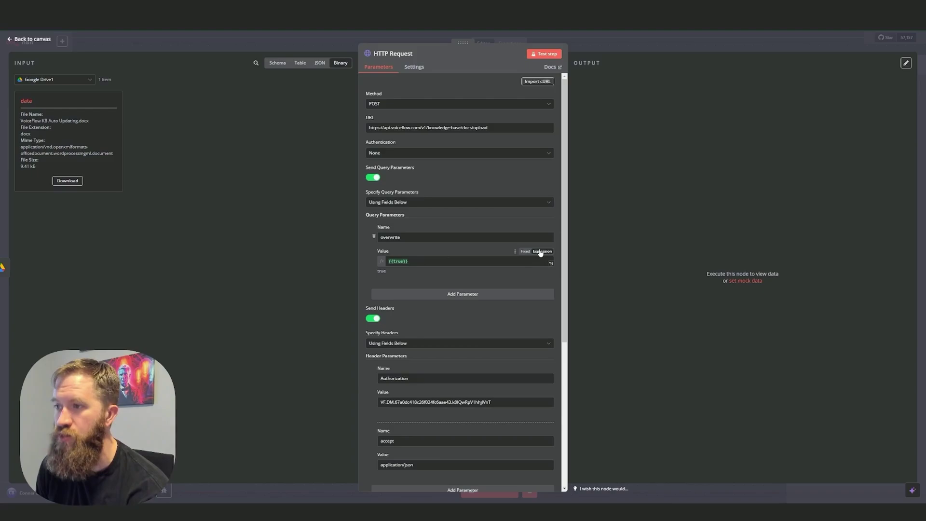
Step: Confirm overwrite evaluates to true and move on to the Authorization header
{"action": "left_click", "coordinate": [449, 266]}
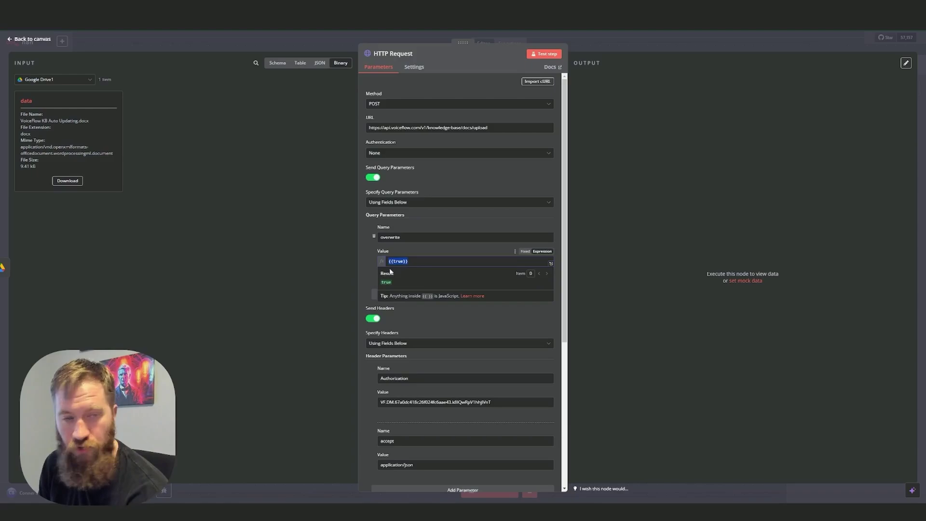
{"action": "left_click", "coordinate": [378, 277]}
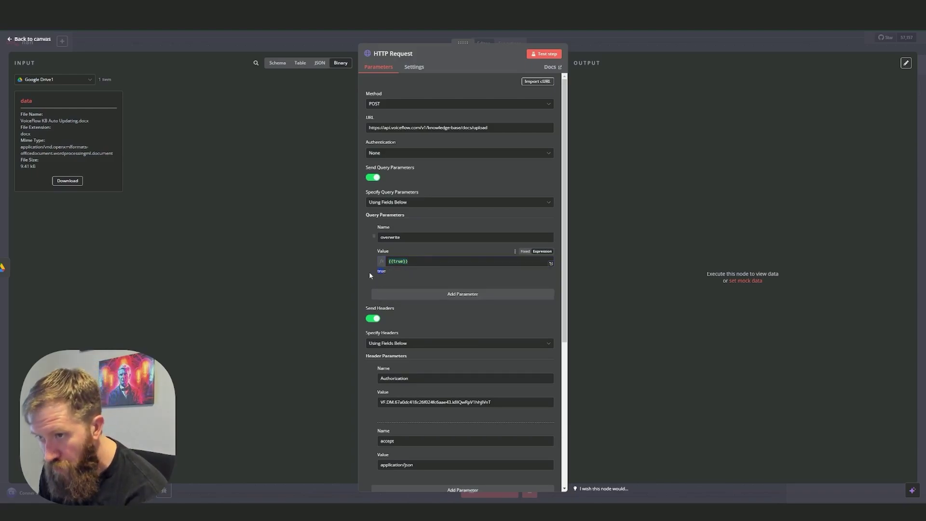
{"action": "left_click_drag", "start_coordinate": [369, 272], "coordinate": [375, 295]}
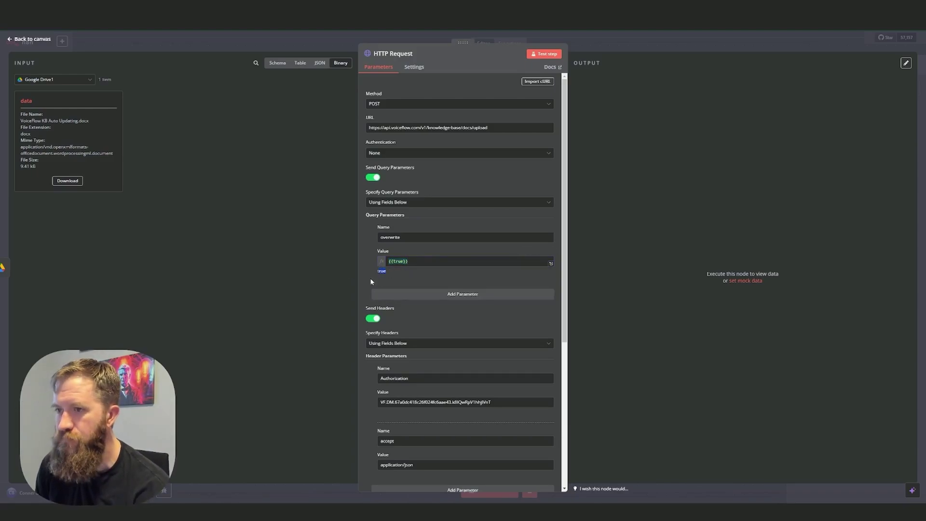
{"action": "scroll", "coordinate": [403, 295], "scroll_direction": "down", "scroll_amount": 5}
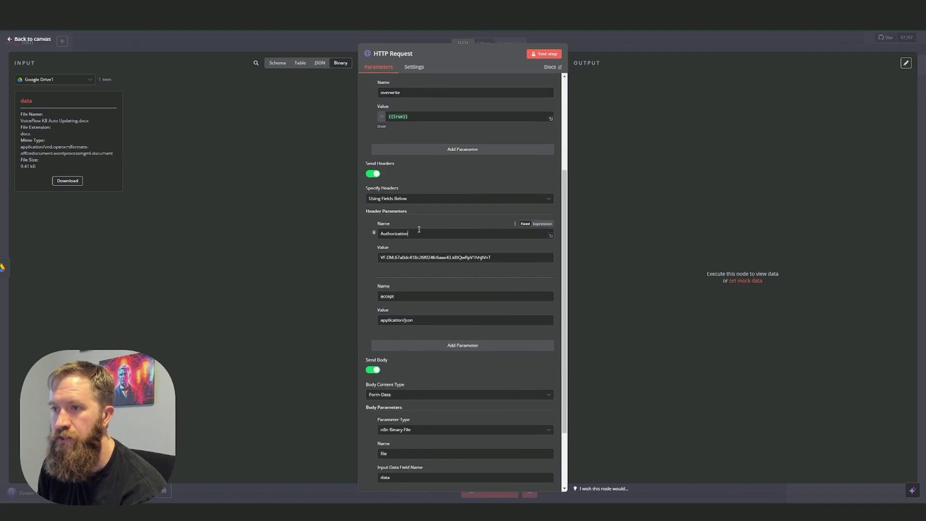
{"action": "double_click", "coordinate": [395, 234]}
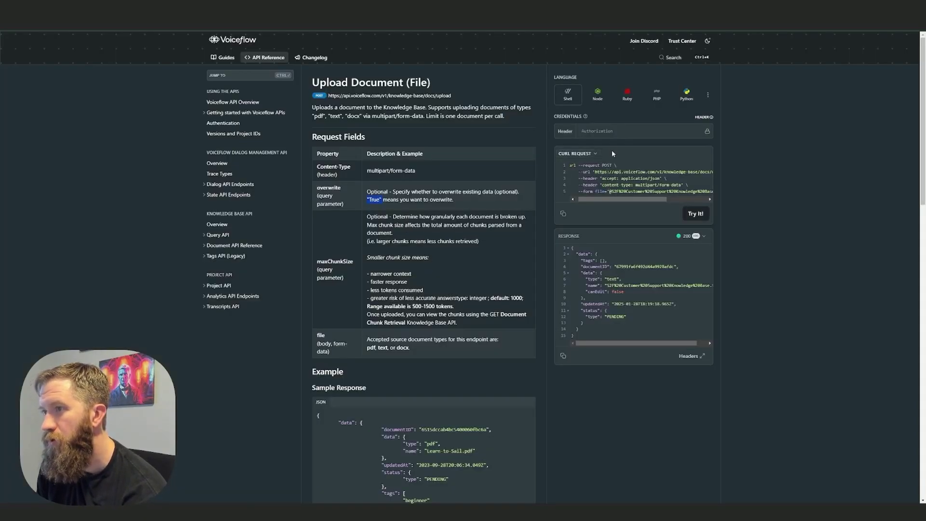
Step: Check the credentials field on the Upload Document (File) docs and select n8n's Authorization value
{"action": "left_click", "coordinate": [583, 132]}
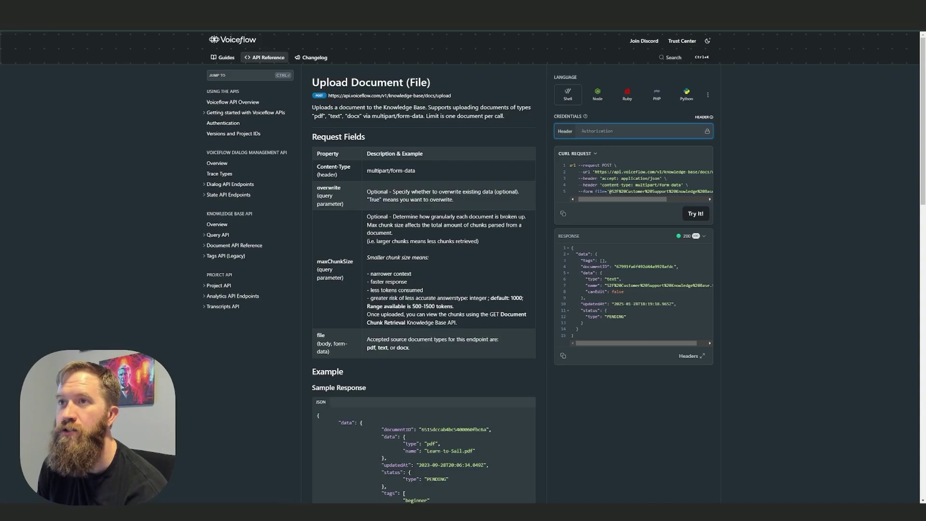
{"action": "left_click_drag", "start_coordinate": [492, 258], "coordinate": [347, 258]}
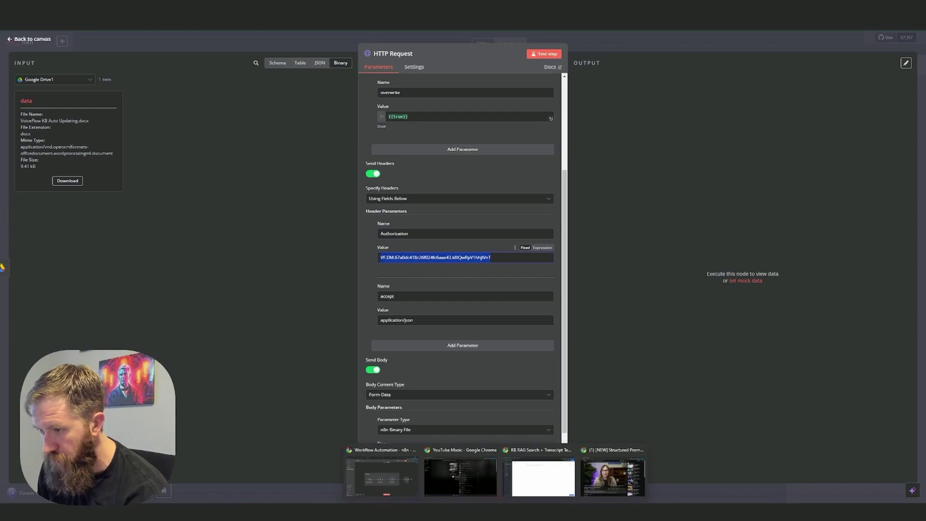
Step: Copy the Voiceflow agent's primary API key from Integrations > API keys and return to n8n
{"action": "left_click", "coordinate": [543, 474]}
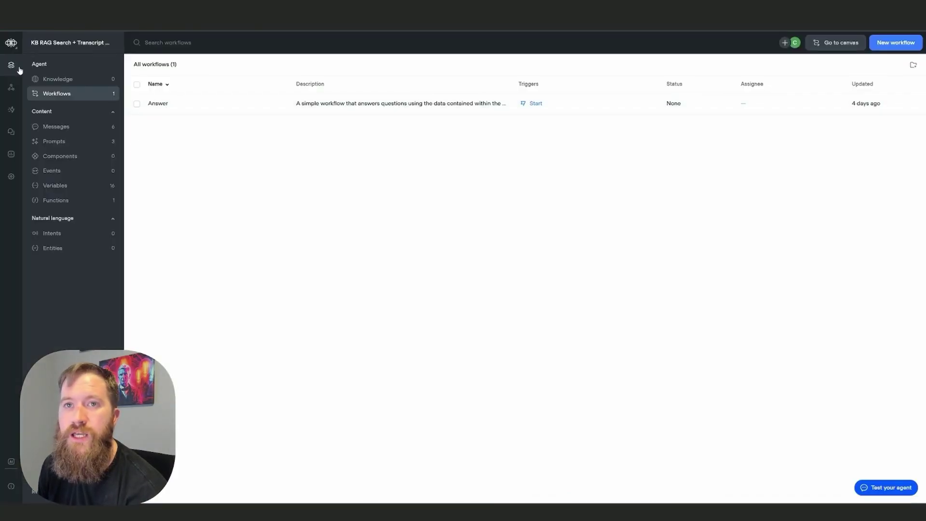
{"action": "left_click", "coordinate": [11, 87]}
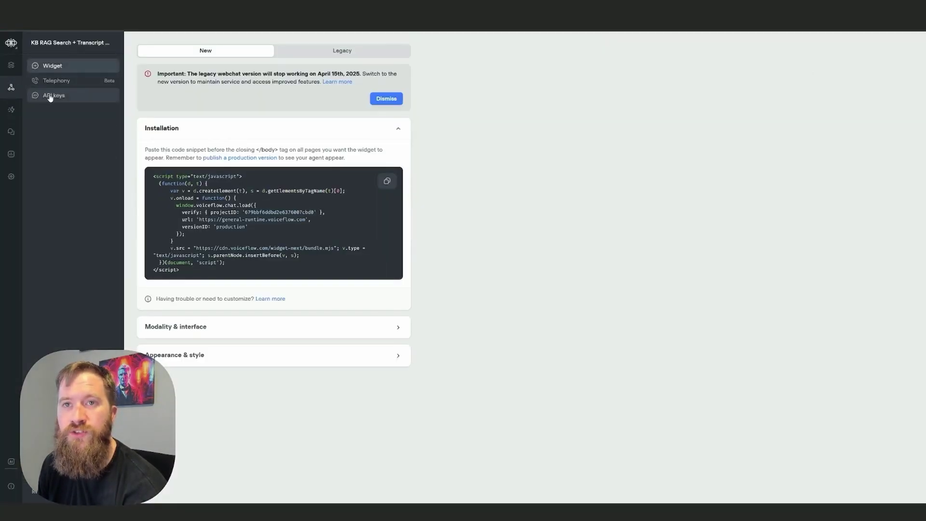
{"action": "left_click", "coordinate": [54, 96]}
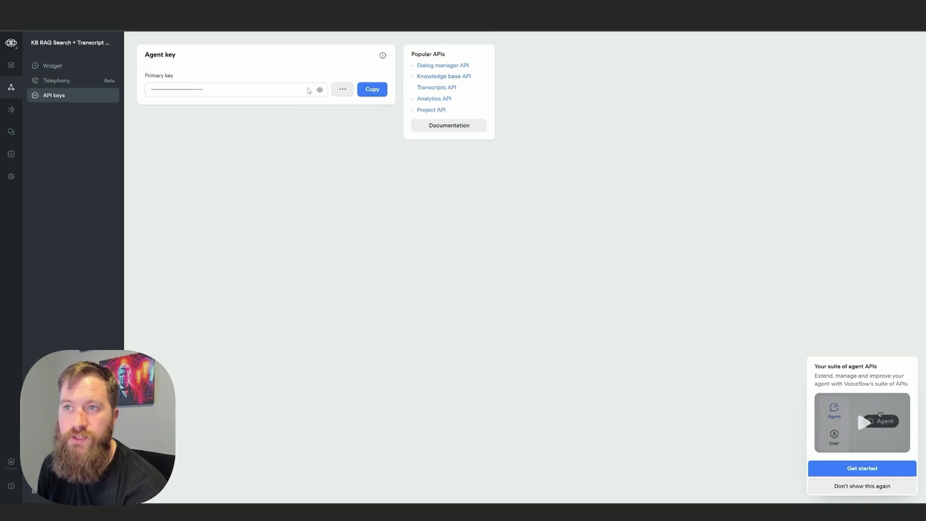
{"action": "left_click", "coordinate": [373, 92]}
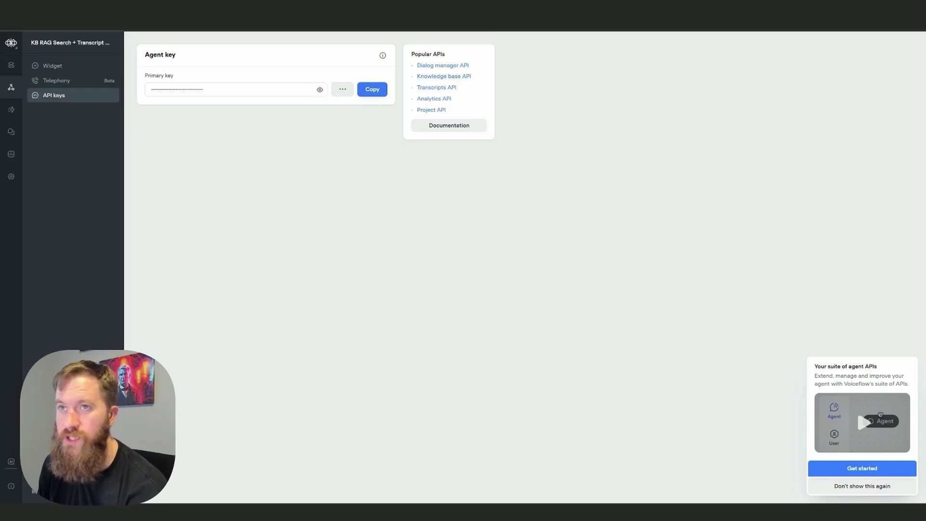
{"action": "mouse_move", "coordinate": [527, 510]}
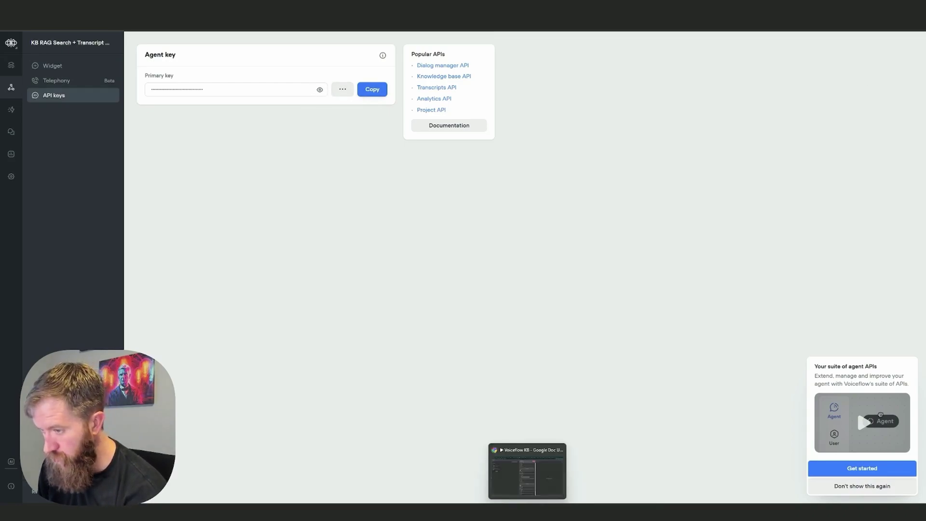
{"action": "left_click", "coordinate": [527, 471]}
Step: Paste the Voiceflow API key as the Authorization header value
{"action": "key", "text": "ctrl+v"}
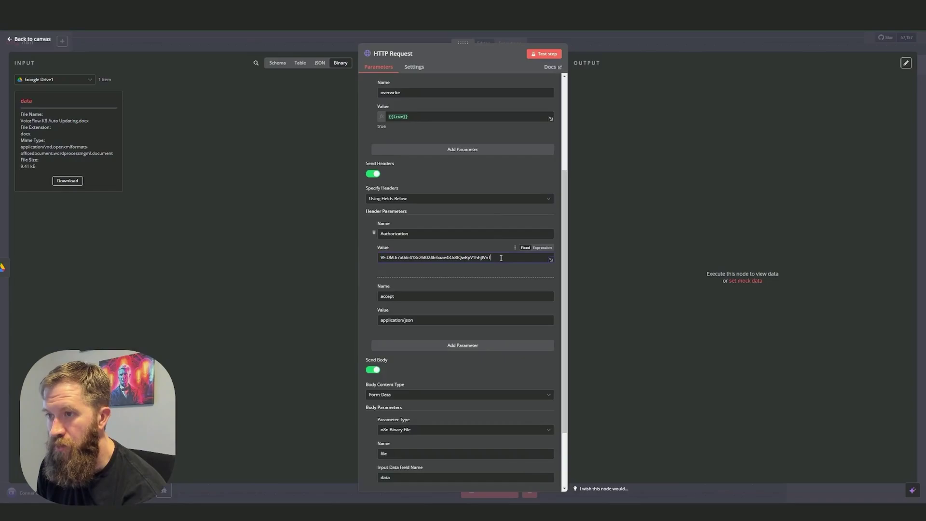
{"action": "left_click_drag", "start_coordinate": [492, 256], "coordinate": [354, 254]}
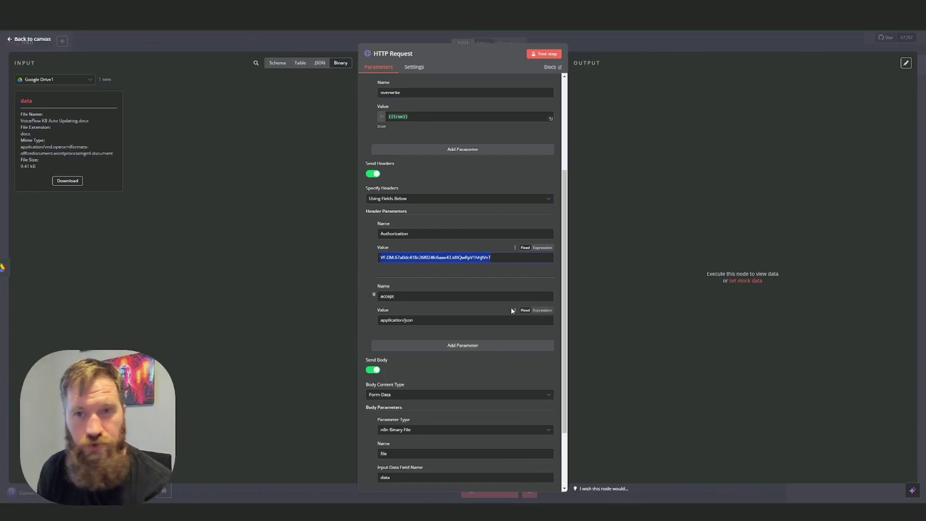
{"action": "left_click", "coordinate": [402, 255]}
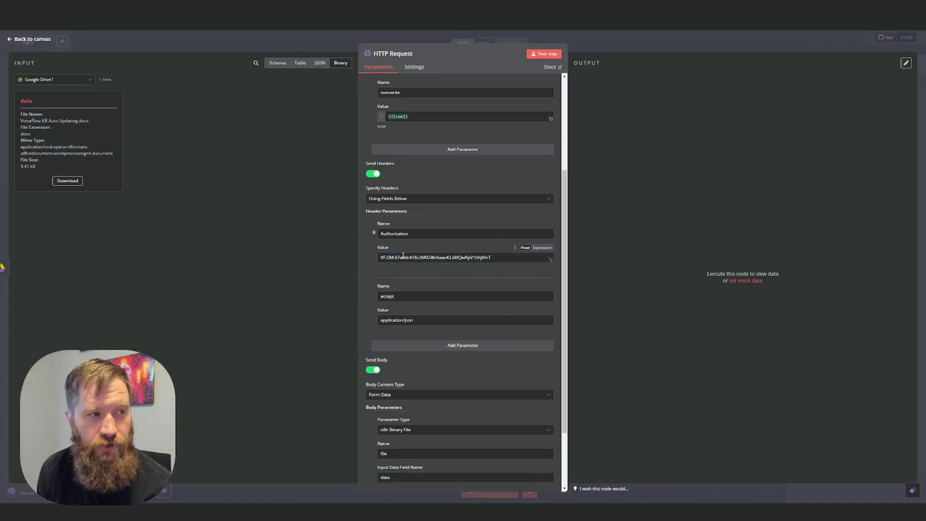
{"action": "key", "text": "ctrl+a"}
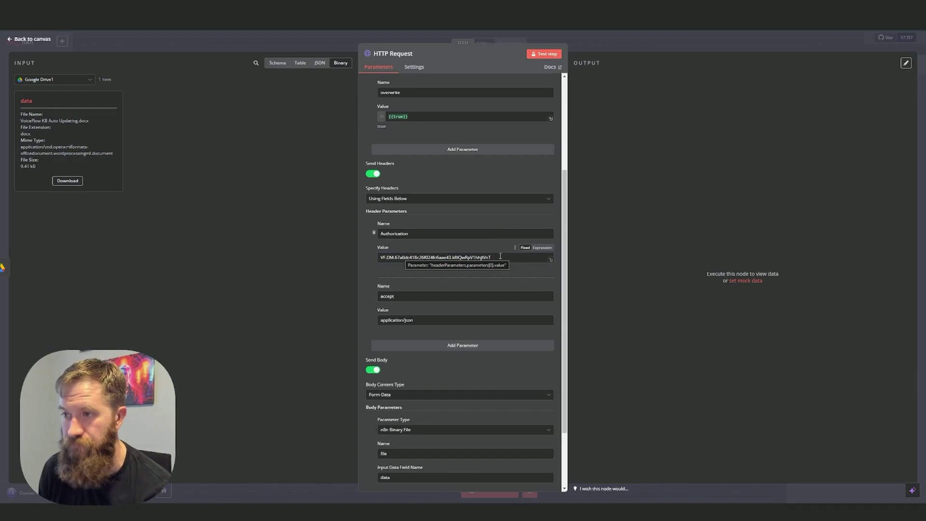
{"action": "left_click", "coordinate": [424, 265]}
{"action": "scroll", "coordinate": [425, 265], "scroll_direction": "down", "scroll_amount": 1}
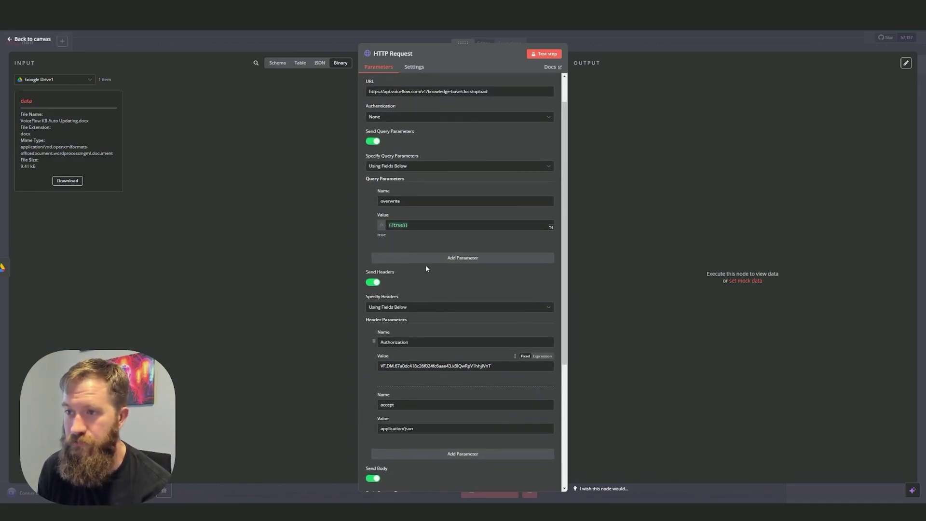
{"action": "scroll", "coordinate": [428, 269], "scroll_direction": "down", "scroll_amount": 1}
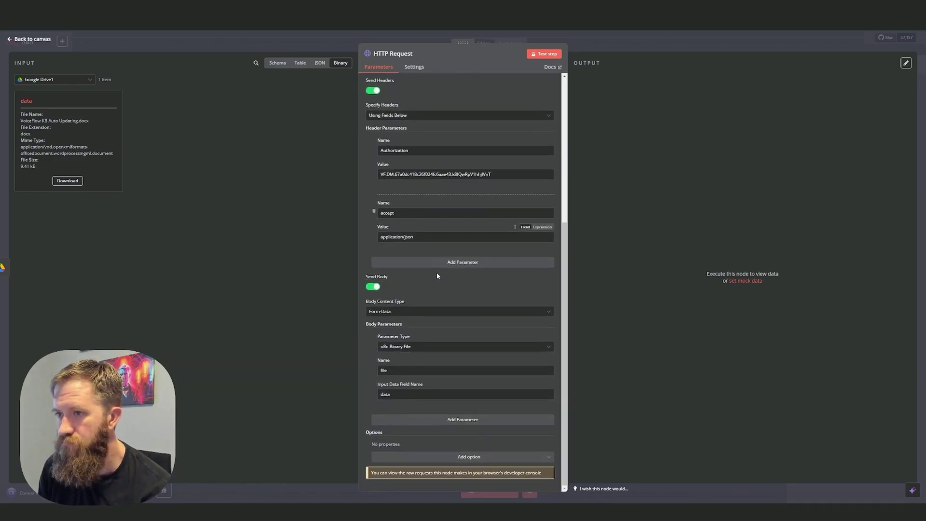
Step: Verify the accept: application/json header against the curl example in the Voiceflow docs
{"action": "double_click", "coordinate": [412, 215]}
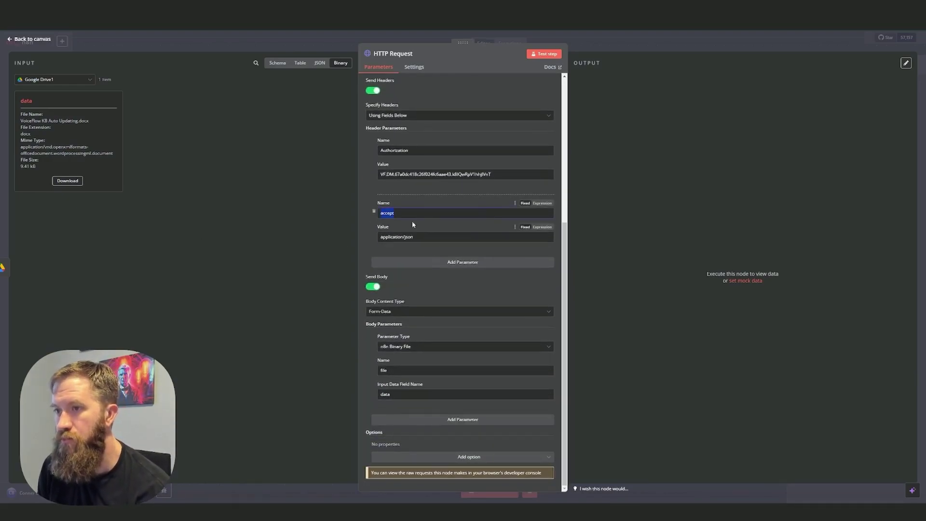
{"action": "left_click", "coordinate": [458, 264]}
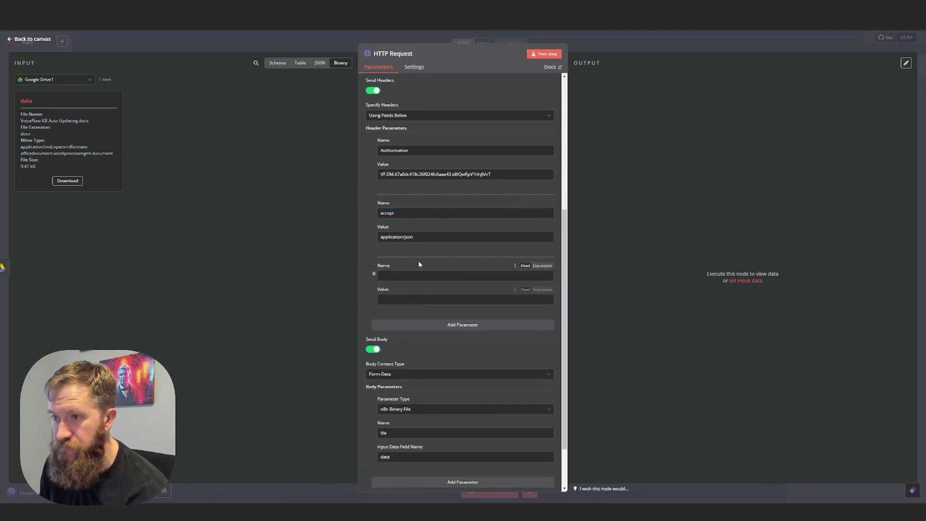
{"action": "left_click", "coordinate": [374, 274]}
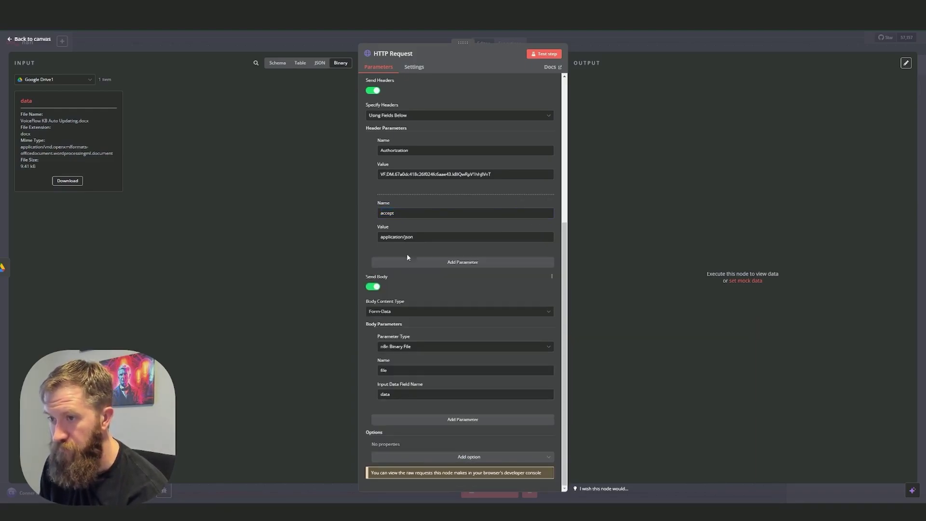
{"action": "double_click", "coordinate": [394, 212]}
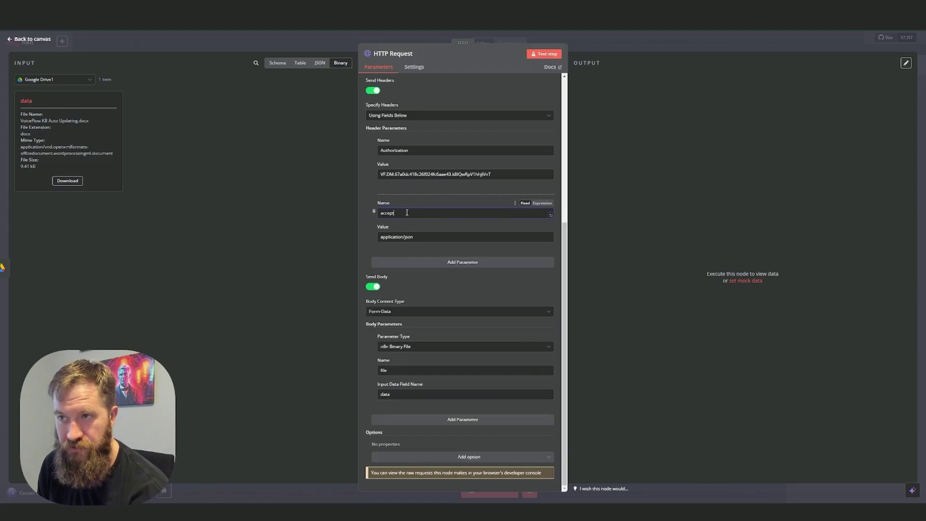
{"action": "triple_click", "coordinate": [420, 237]}
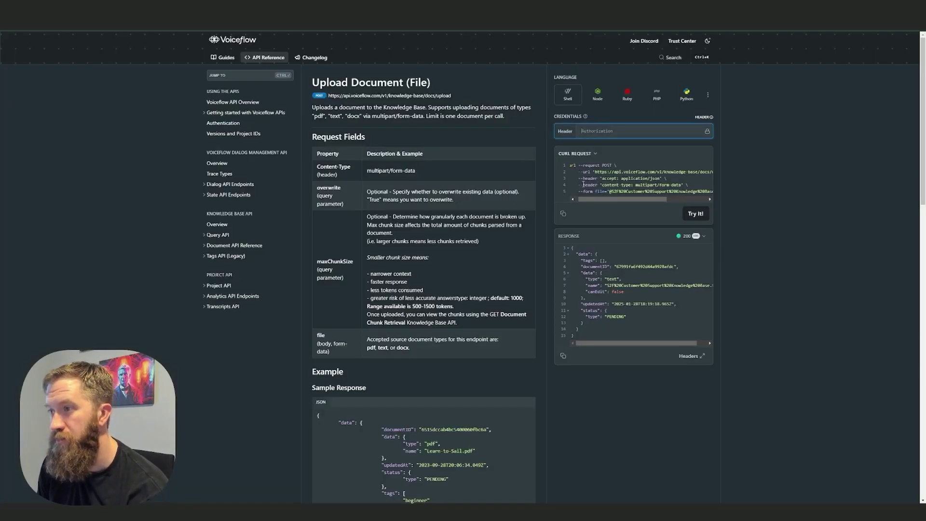
{"action": "mouse_move", "coordinate": [602, 178]}
{"action": "left_mouse_down"}
{"action": "mouse_move", "coordinate": [667, 178]}
{"action": "mouse_move", "coordinate": [588, 186]}
{"action": "mouse_move", "coordinate": [696, 185]}
{"action": "left_mouse_up"}
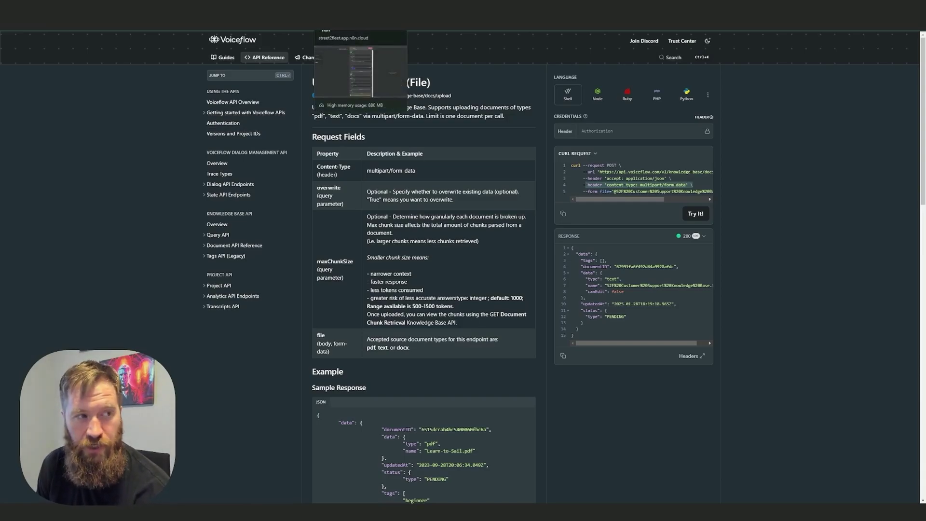
{"action": "left_click", "coordinate": [348, 15]}
{"action": "left_click", "coordinate": [440, 224]}
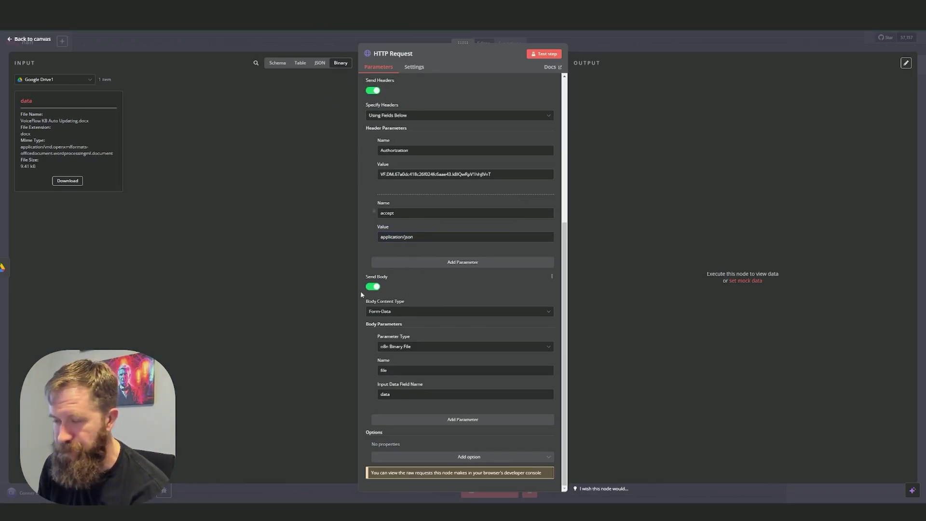
{"action": "mouse_move", "coordinate": [378, 276]}
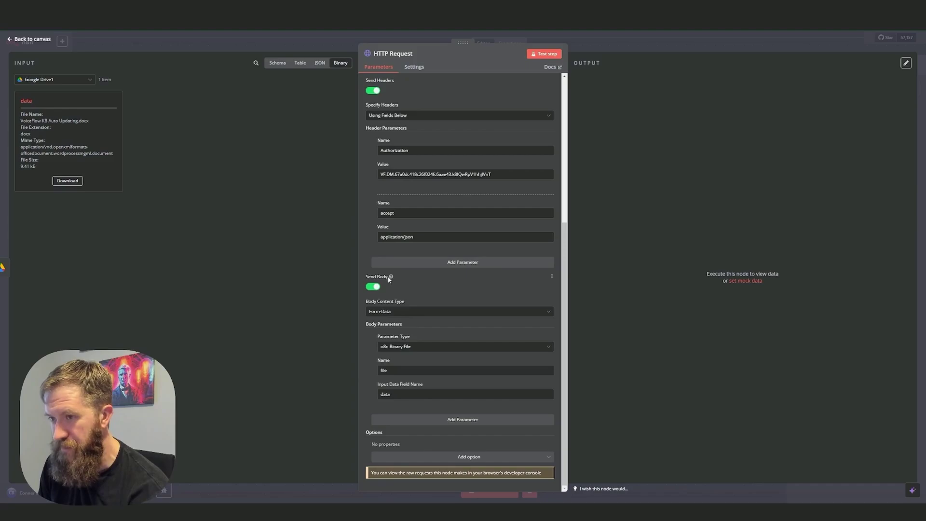
Step: Keep the body as Form-Data with an n8n Binary File parameter, checking the input's data field
{"action": "left_click", "coordinate": [425, 312]}
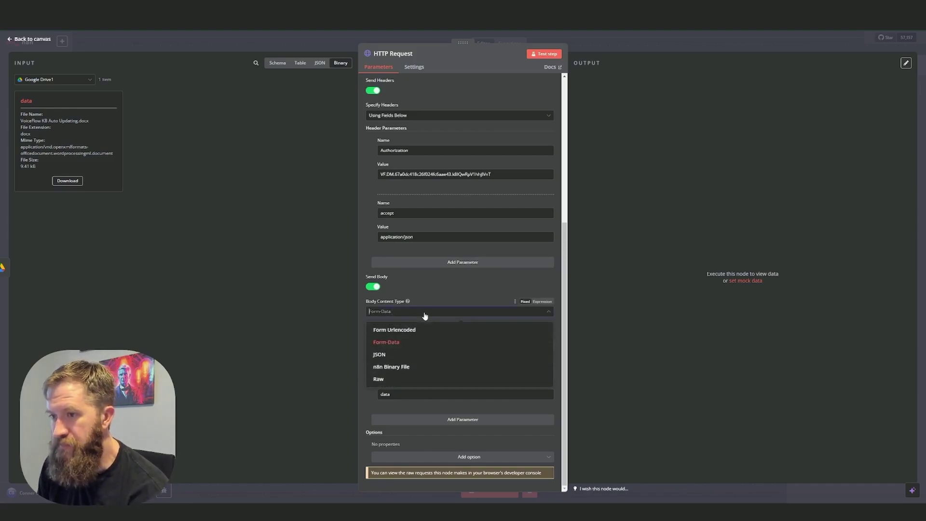
{"action": "left_click", "coordinate": [427, 343]}
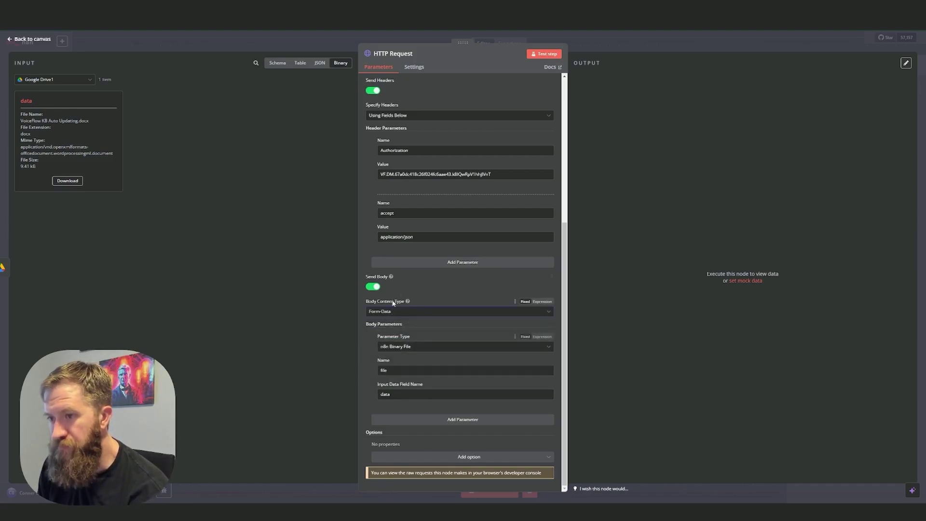
{"action": "left_click", "coordinate": [425, 348]}
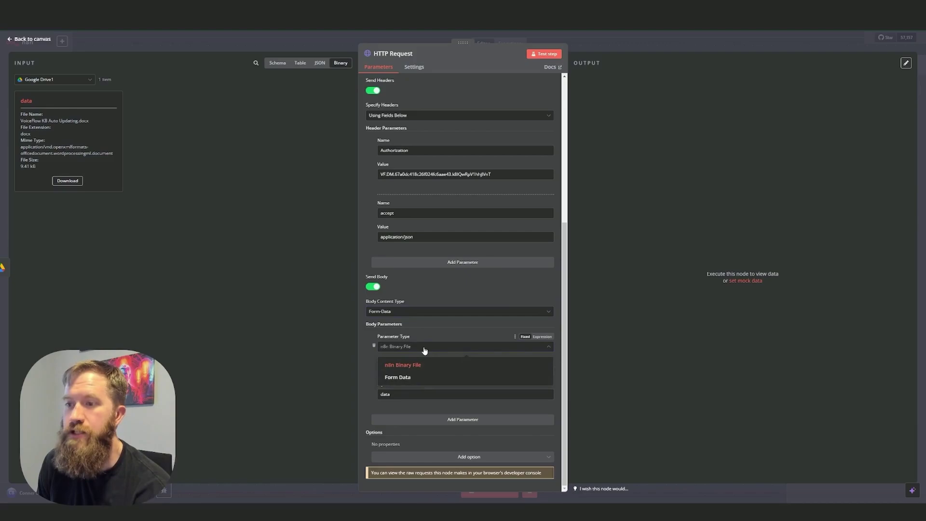
{"action": "left_click", "coordinate": [425, 350]}
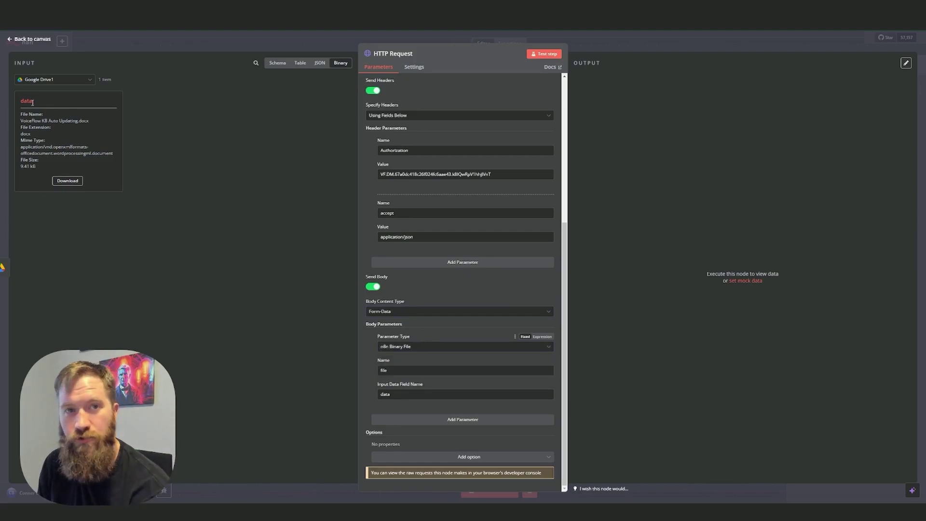
{"action": "left_click_drag", "start_coordinate": [32, 102], "coordinate": [32, 109]}
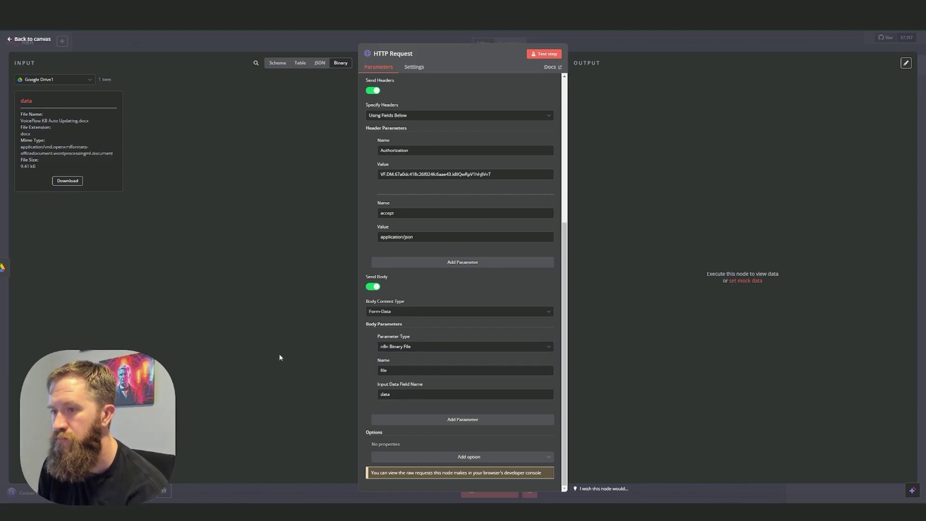
{"action": "mouse_move", "coordinate": [463, 371]}
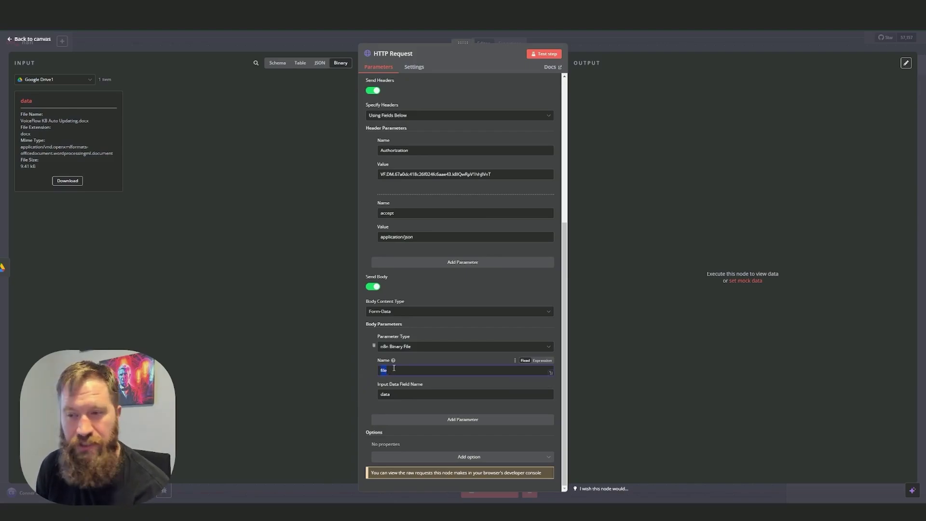
{"action": "type", "text": "file"}
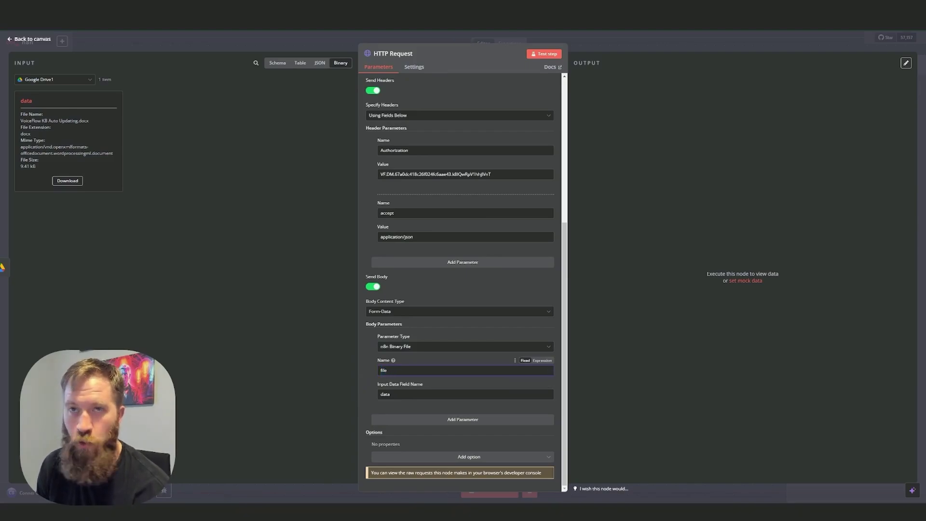
Step: Confirm the parameter is named file per the docs and its Input Data Field Name is data
{"action": "key", "text": "alt+Tab"}
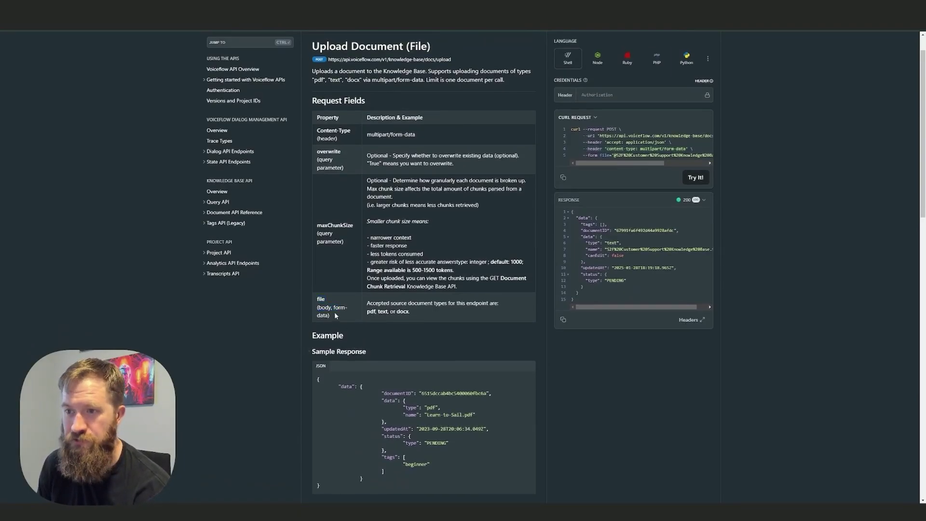
{"action": "left_click_drag", "start_coordinate": [324, 299], "coordinate": [316, 299]}
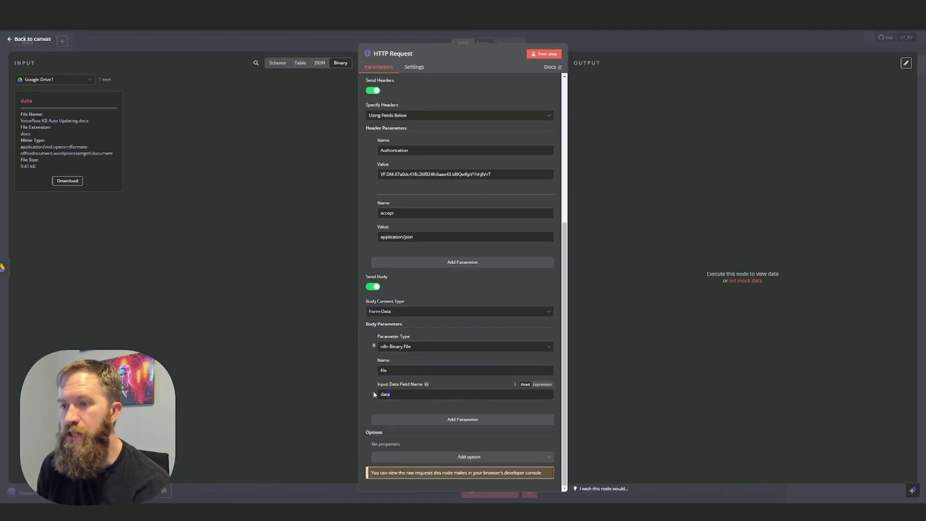
{"action": "left_click_drag", "start_coordinate": [406, 394], "coordinate": [343, 401]}
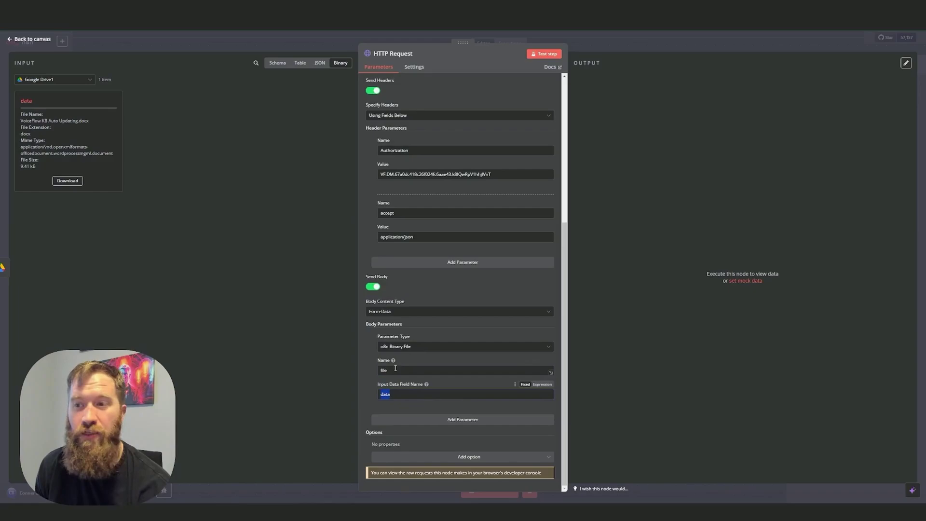
{"action": "left_click", "coordinate": [405, 396]}
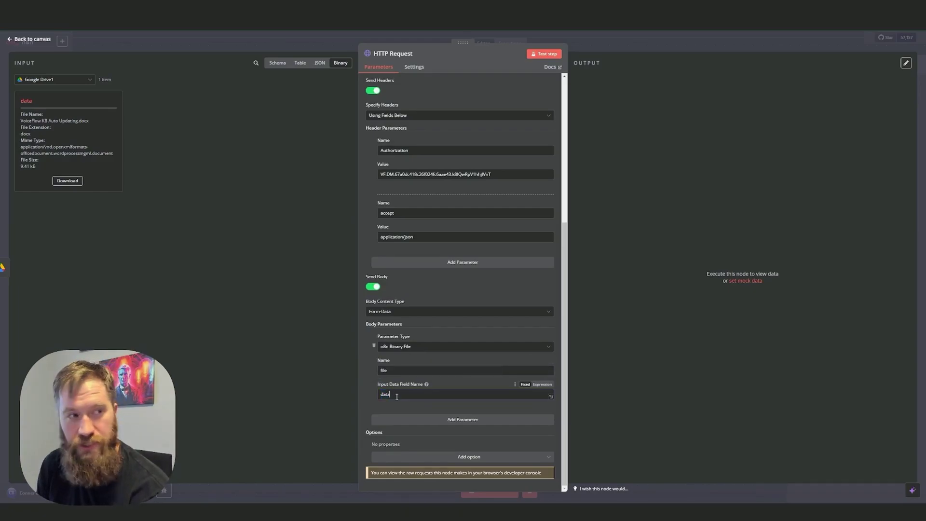
{"action": "left_click_drag", "start_coordinate": [405, 397], "coordinate": [377, 400]}
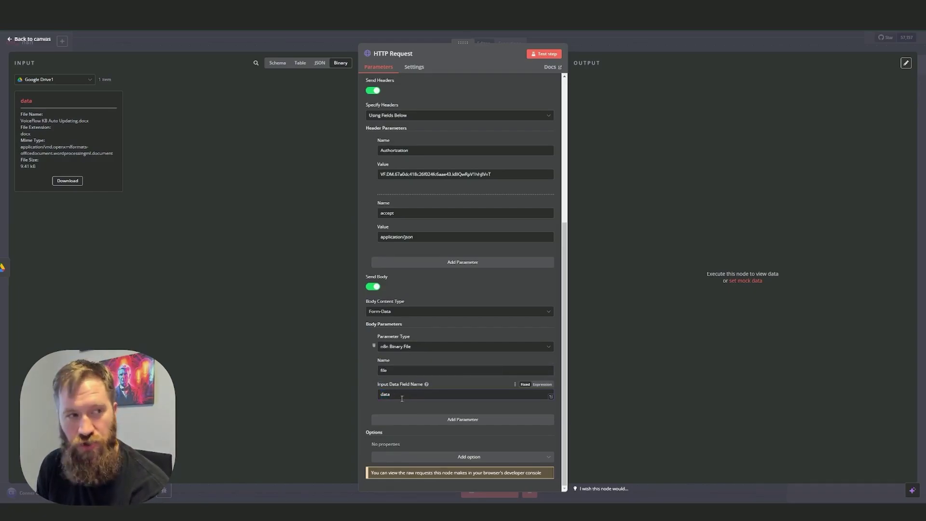
{"action": "left_click_drag", "start_coordinate": [49, 103], "coordinate": [20, 107]}
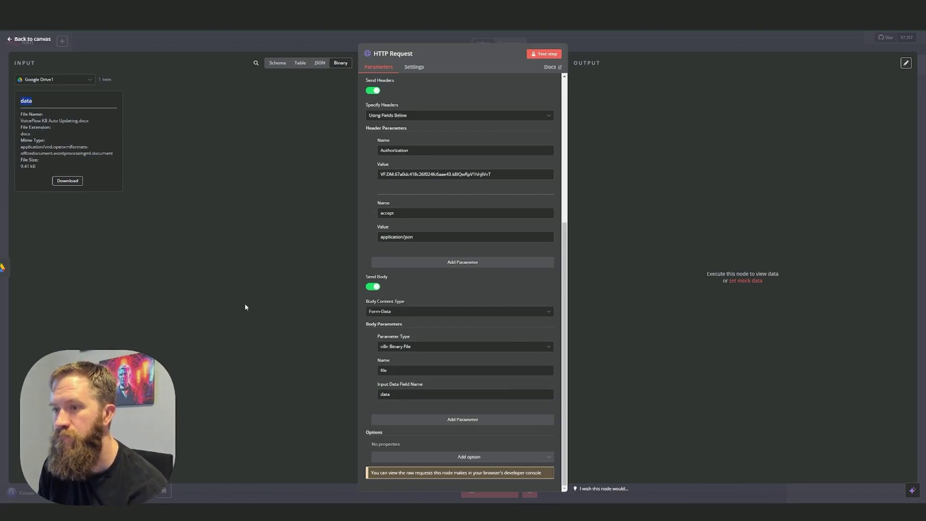
Step: Check the downloaded file name in the Google Drive1 node output
{"action": "left_click", "coordinate": [32, 39]}
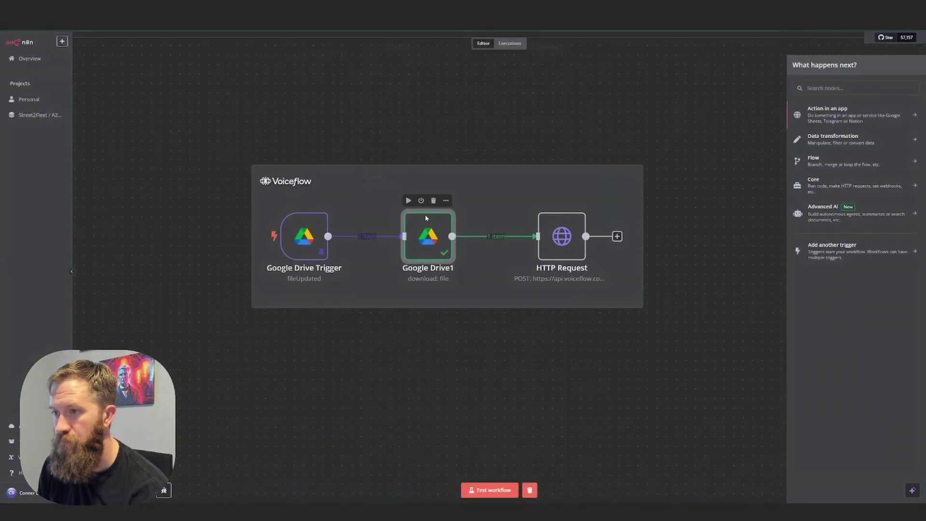
{"action": "double_click", "coordinate": [405, 258]}
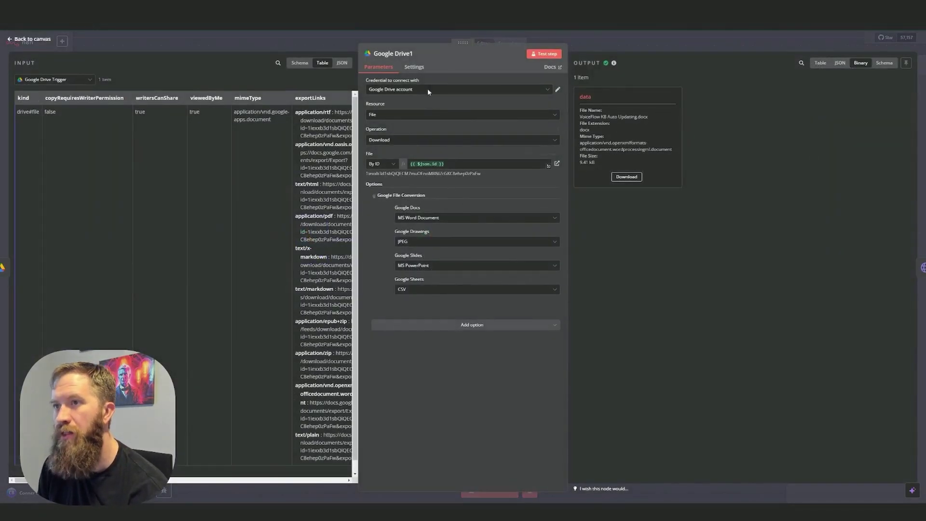
{"action": "left_click_drag", "start_coordinate": [649, 117], "coordinate": [580, 118]}
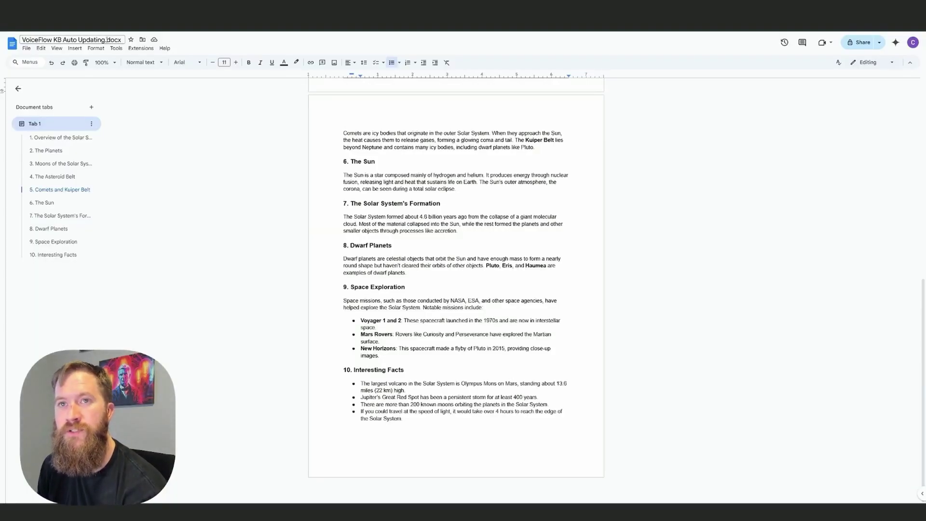
Step: Compare it with the Google Docs title VoiceFlow KB Auto Updating.docx, highlighting the .docx extension
{"action": "left_click", "coordinate": [108, 39]}
{"action": "left_click_drag", "start_coordinate": [121, 40], "coordinate": [20, 40]}
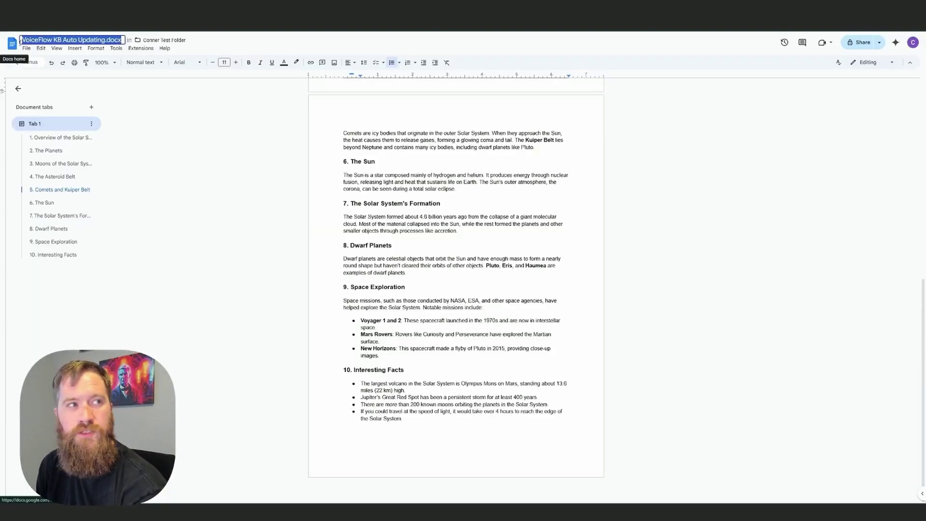
{"action": "left_click", "coordinate": [108, 40]}
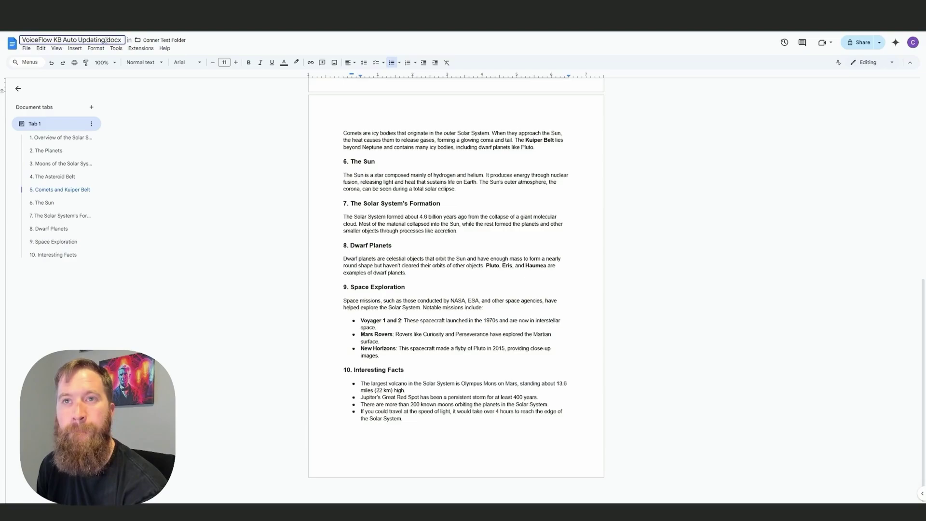
{"action": "left_click_drag", "start_coordinate": [106, 40], "coordinate": [123, 40]}
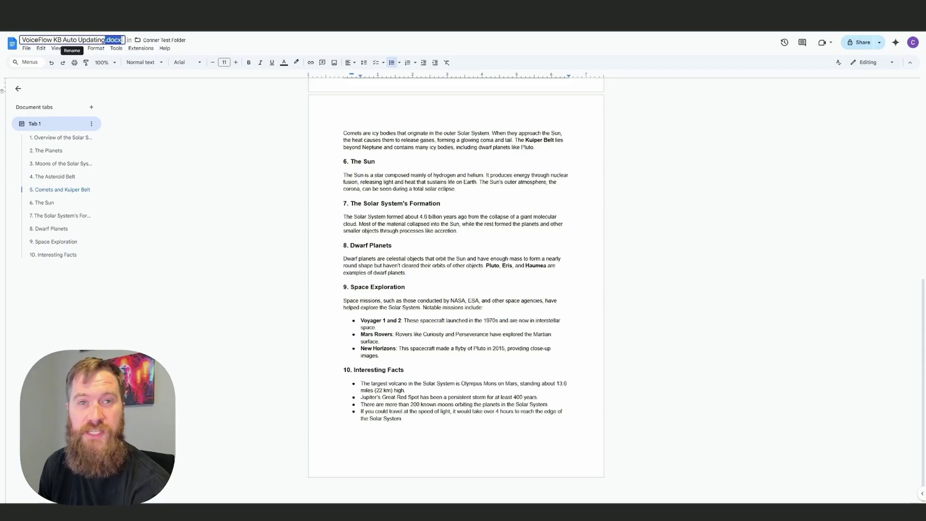
{"action": "key", "text": "End"}
{"action": "key", "text": "shift+Left"}
{"action": "key", "text": "shift+Left"}
{"action": "key", "text": "shift+Left"}
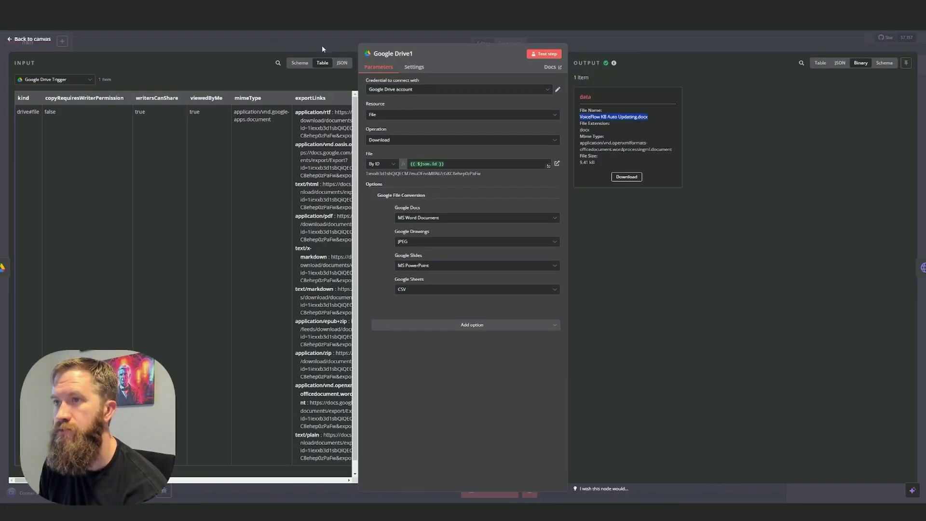
{"action": "left_click", "coordinate": [29, 42]}
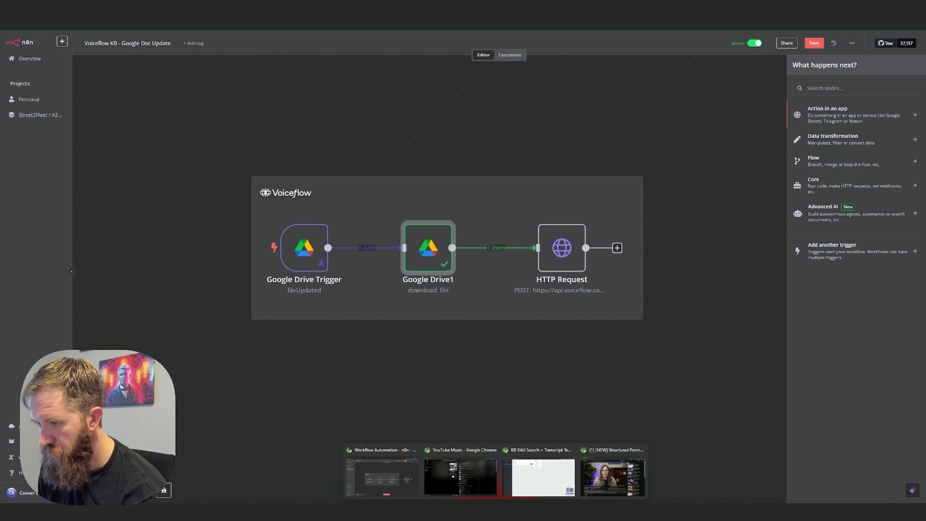
Step: Check that the Voiceflow agent's knowledge base is still empty, then return to n8n
{"action": "key", "text": "alt+Tab"}
{"action": "left_click", "coordinate": [11, 68]}
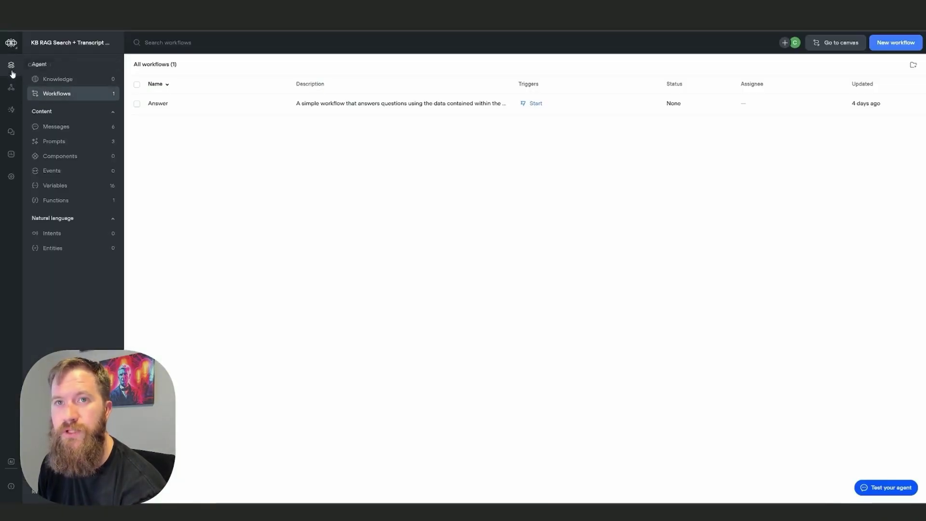
{"action": "left_click", "coordinate": [66, 80]}
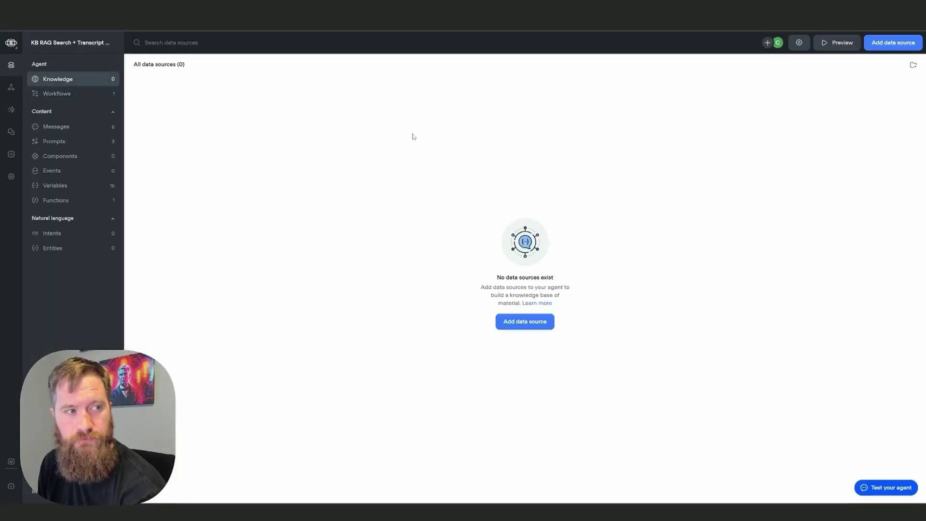
{"action": "mouse_move", "coordinate": [591, 508]}
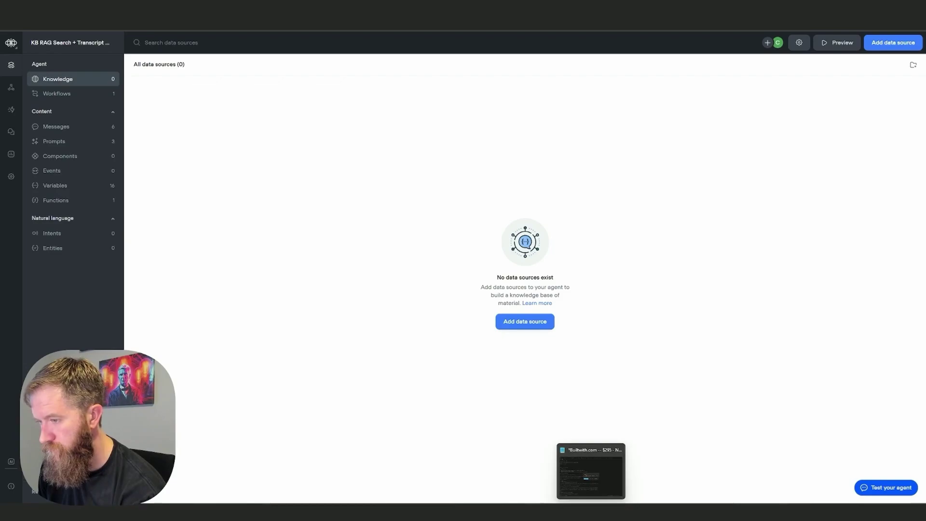
{"action": "left_click", "coordinate": [530, 486]}
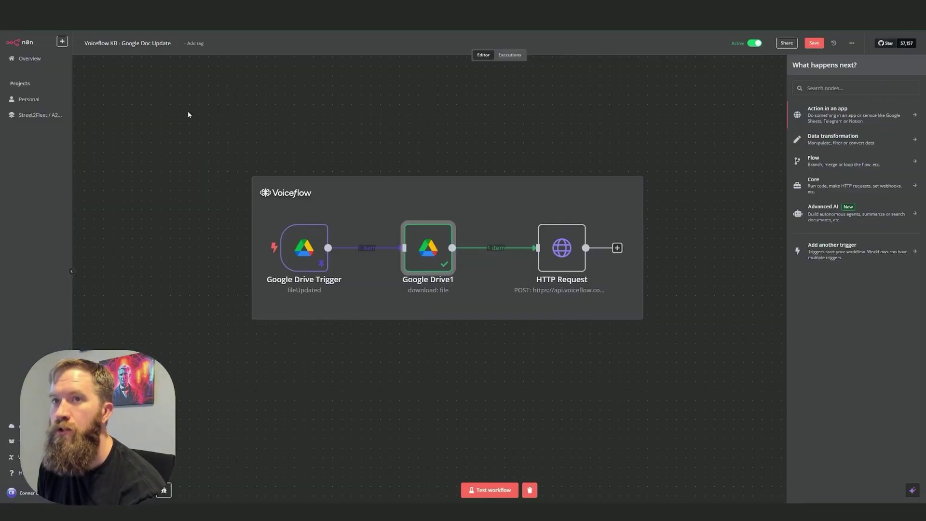
Step: Run the whole n8n workflow through the HTTP Request node and switch to the Voiceflow knowledge base
{"action": "left_click", "coordinate": [493, 491]}
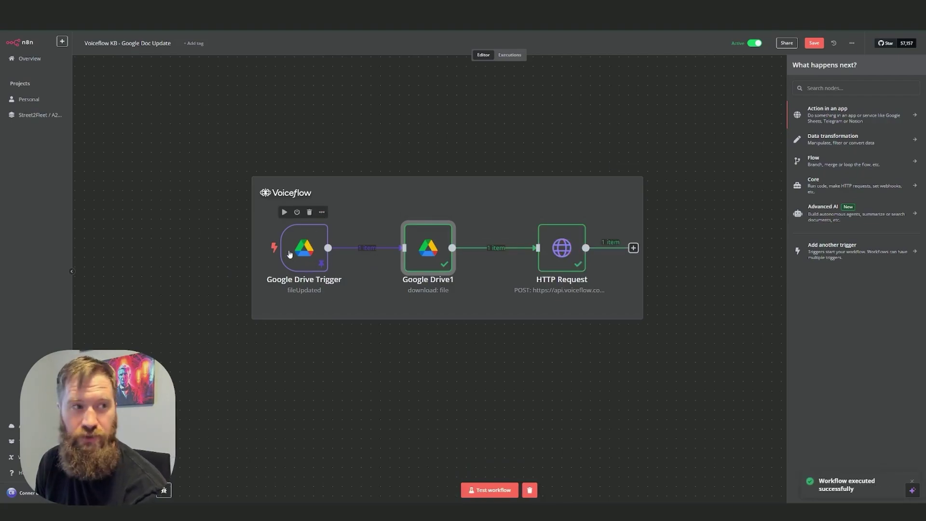
{"action": "double_click", "coordinate": [304, 246]}
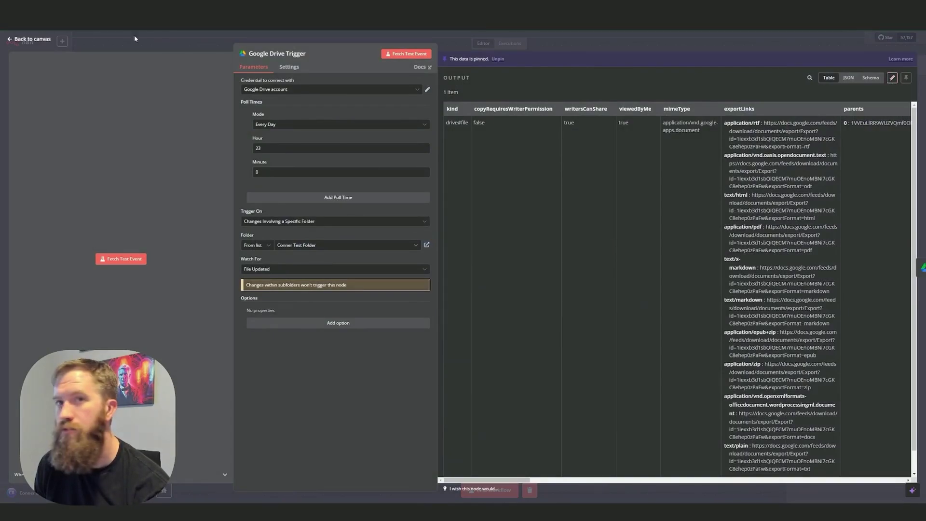
{"action": "left_click", "coordinate": [29, 39]}
{"action": "left_click", "coordinate": [479, 490]}
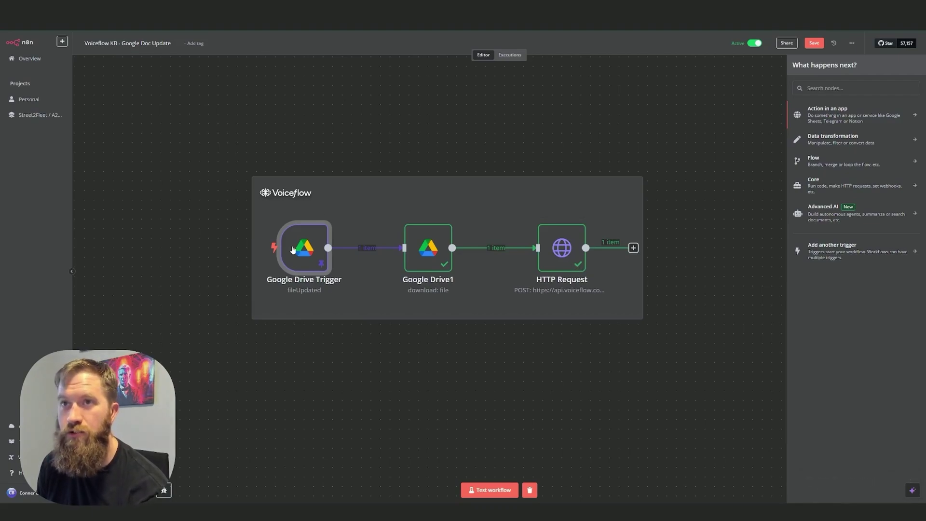
{"action": "left_click", "coordinate": [535, 486]}
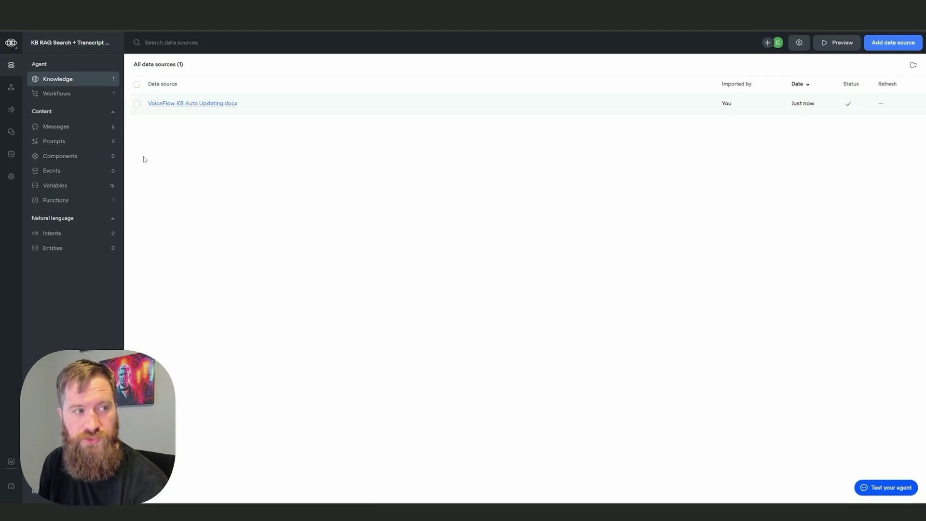
Step: View the chunks of VoiceFlow KB Auto Updating.docx, start the agent test chat, and return to the Google Doc
{"action": "left_click", "coordinate": [302, 108]}
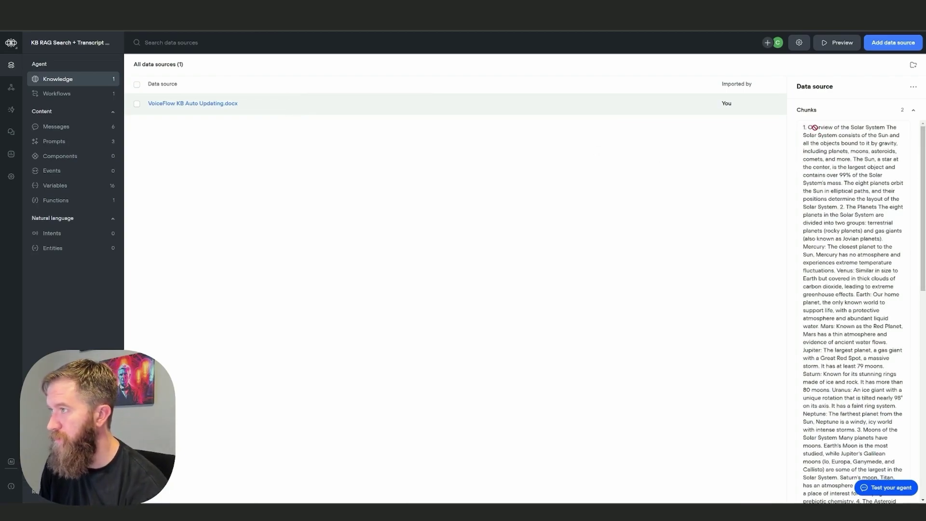
{"action": "scroll", "coordinate": [835, 201], "scroll_direction": "down", "scroll_amount": 2}
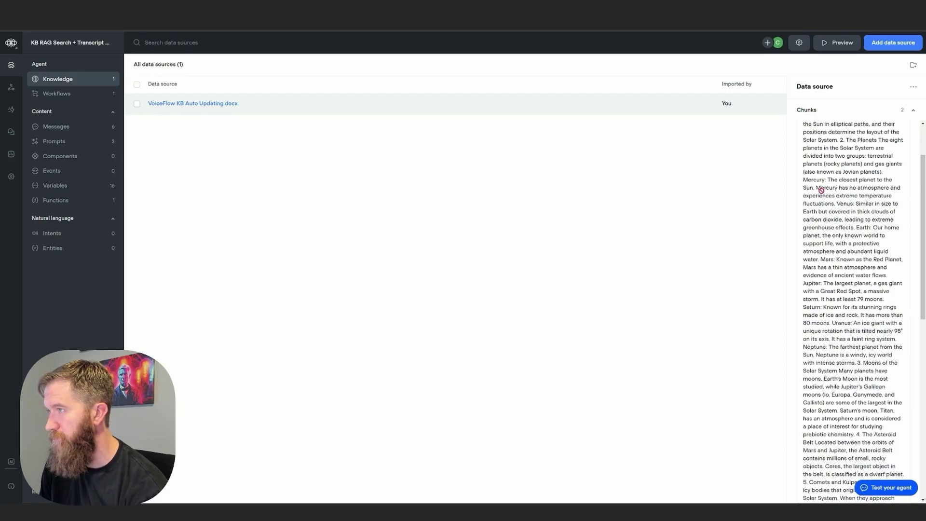
{"action": "scroll", "coordinate": [840, 217], "scroll_direction": "down", "scroll_amount": 2}
{"action": "scroll", "coordinate": [843, 238], "scroll_direction": "down", "scroll_amount": 1}
{"action": "scroll", "coordinate": [848, 260], "scroll_direction": "down", "scroll_amount": 1}
{"action": "scroll", "coordinate": [849, 261], "scroll_direction": "down", "scroll_amount": 1}
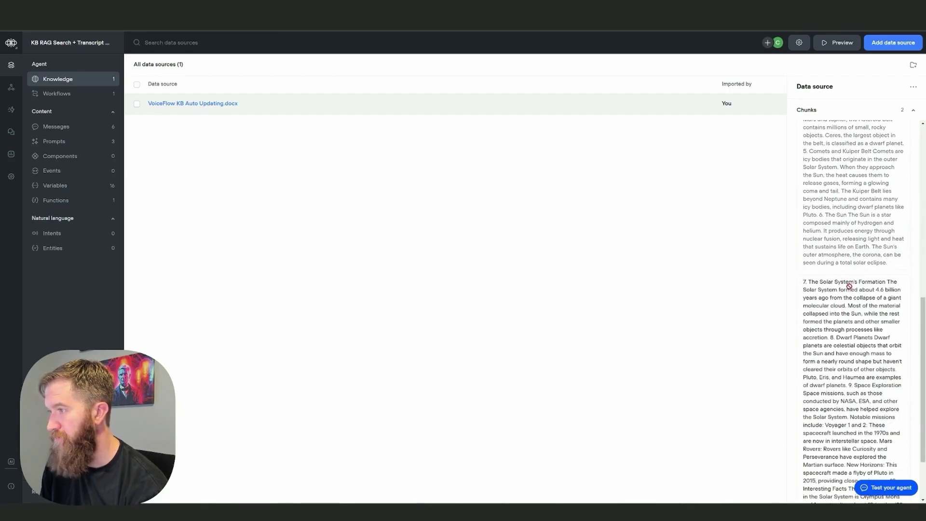
{"action": "scroll", "coordinate": [847, 283], "scroll_direction": "up", "scroll_amount": 3}
{"action": "scroll", "coordinate": [854, 333], "scroll_direction": "up", "scroll_amount": 4}
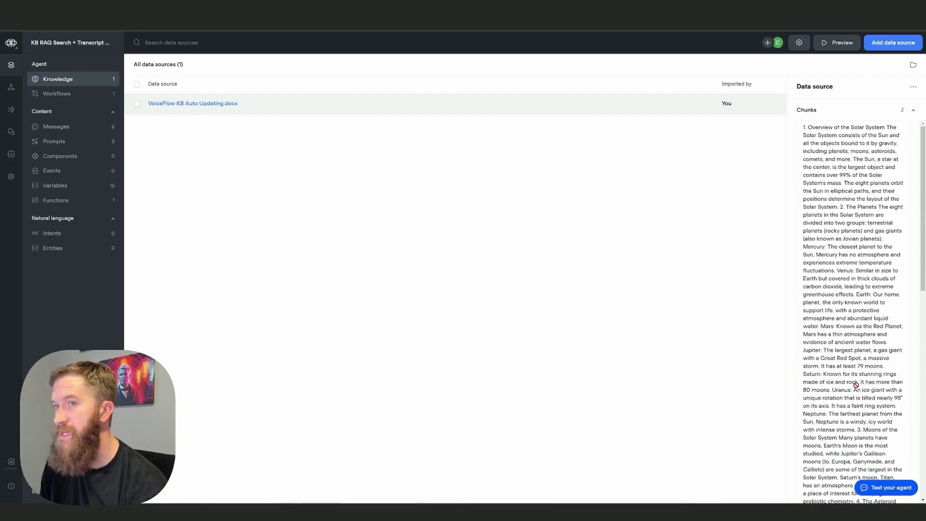
{"action": "left_click", "coordinate": [887, 487]}
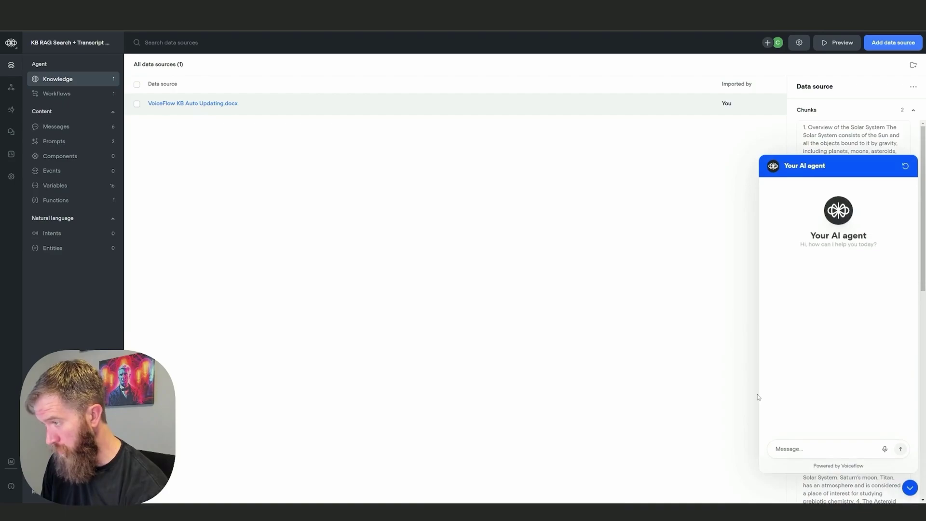
{"action": "left_click", "coordinate": [811, 448]}
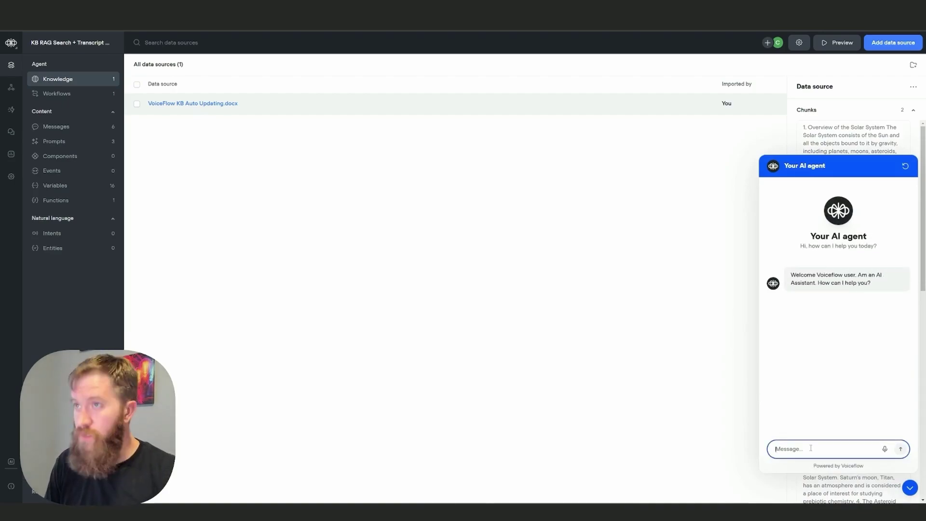
{"action": "mouse_move", "coordinate": [528, 511]}
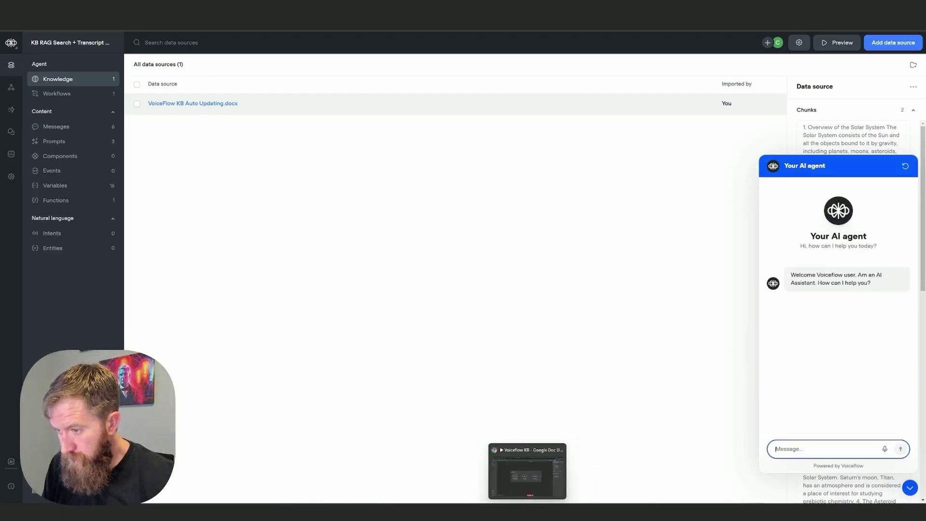
{"action": "left_click", "coordinate": [533, 484]}
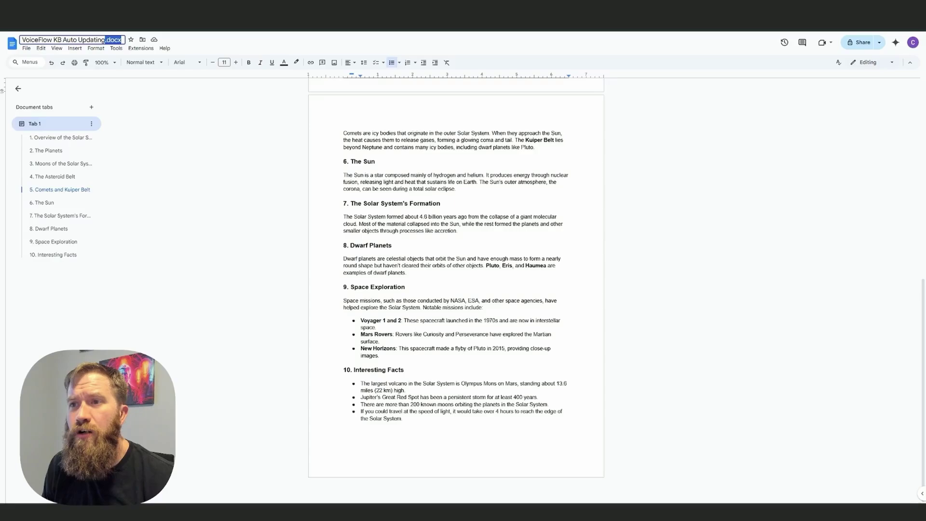
{"action": "scroll", "coordinate": [420, 312], "scroll_direction": "up", "scroll_amount": 10}
{"action": "scroll", "coordinate": [421, 312], "scroll_direction": "up", "scroll_amount": 1}
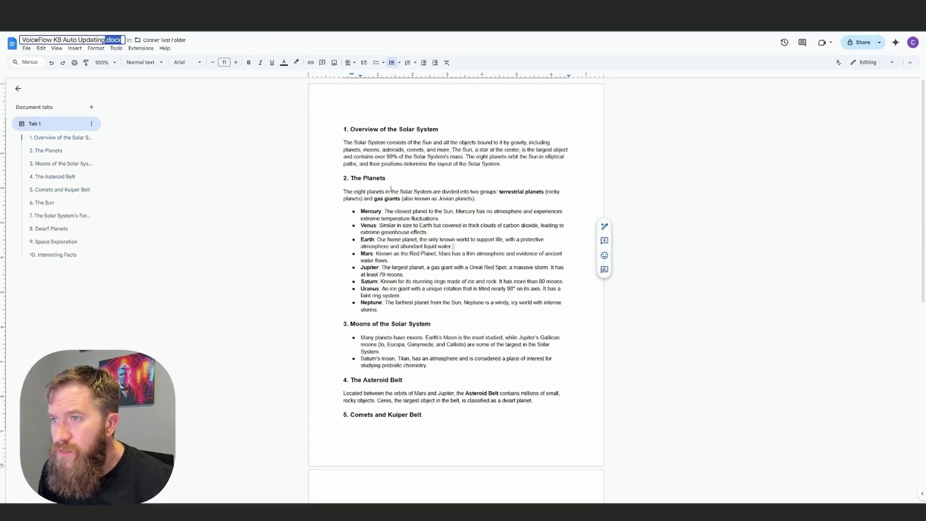
Step: Review section 2's terrestrial planets and gas giants text, then return to the Voiceflow test chat
{"action": "left_click_drag", "start_coordinate": [344, 192], "coordinate": [540, 192]}
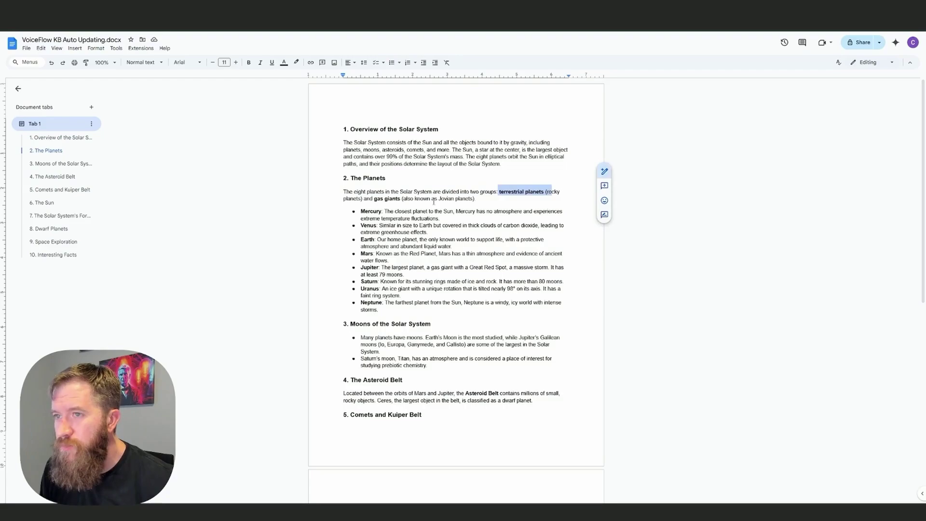
{"action": "key", "text": "Down"}
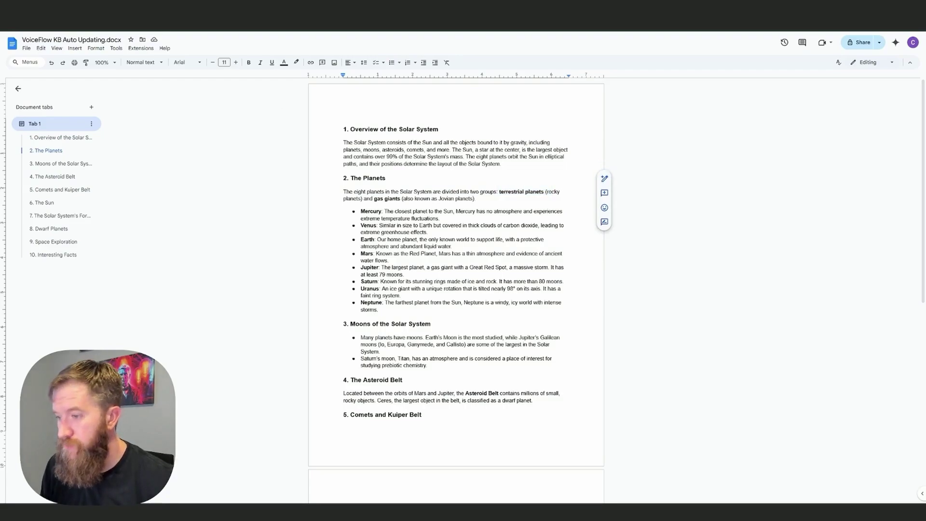
{"action": "key", "text": "alt+Tab"}
{"action": "key", "text": "alt+Tab"}
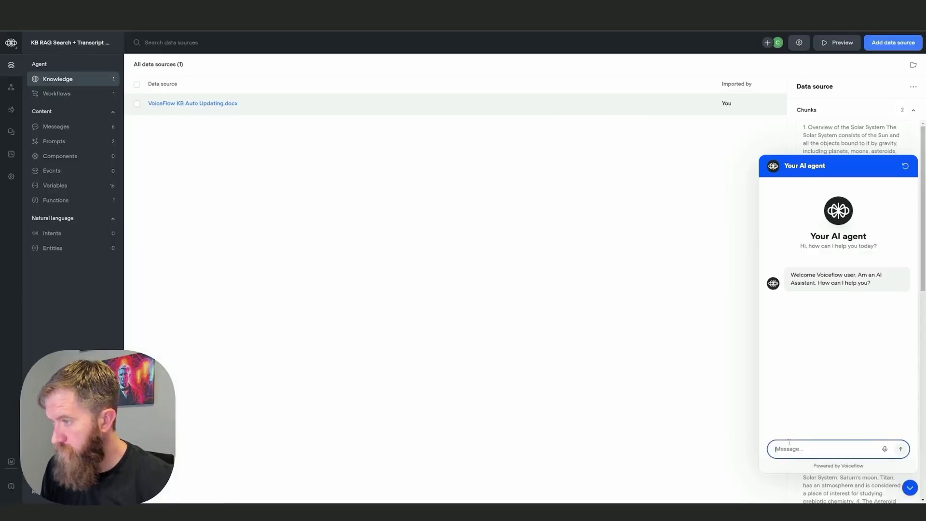
{"action": "type", "text": "what are the 2 groups of plan"}
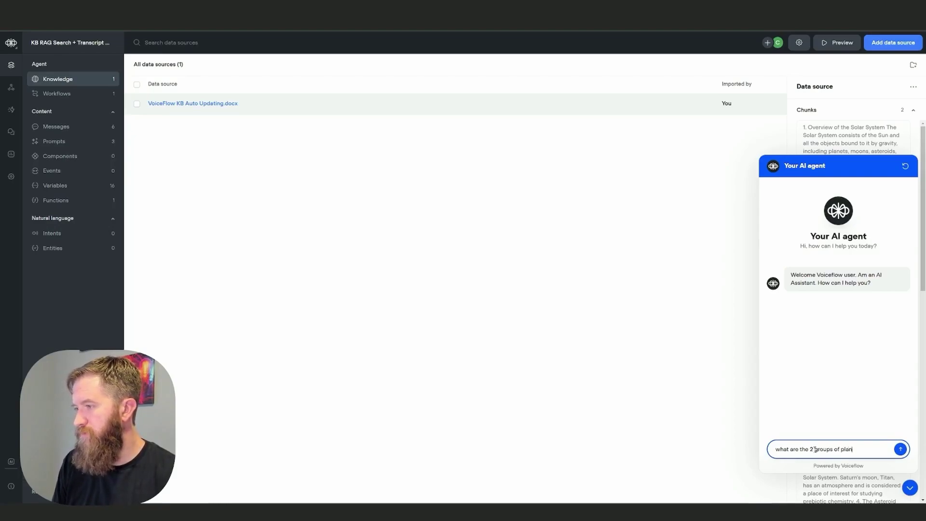
{"action": "type", "text": "ets"}
Step: Ask the test agent 'what are the 2 groups of planets' and get the terrestrial/gas giants answer
{"action": "key", "text": "Return"}
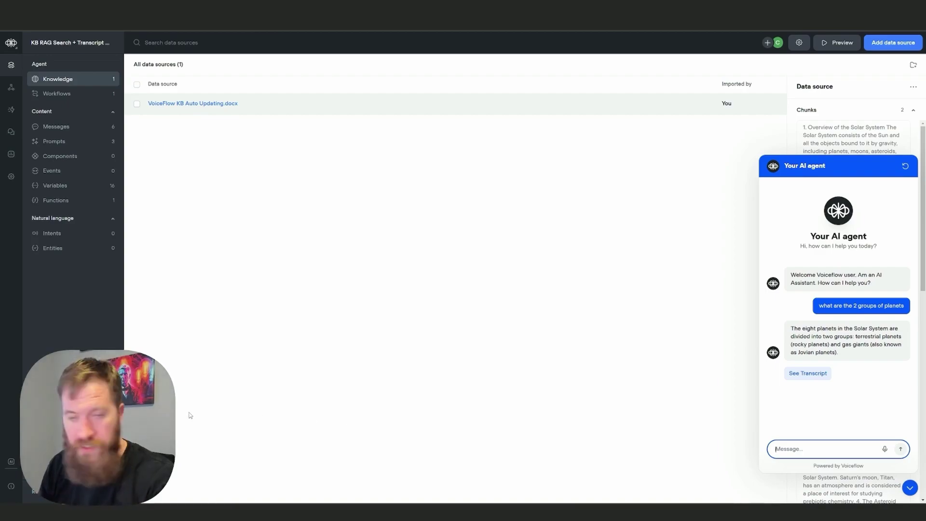
Step: Add a final unbulleted line after the facts list stating the favourite planet is, of course, Mars
{"action": "left_click", "coordinate": [537, 483]}
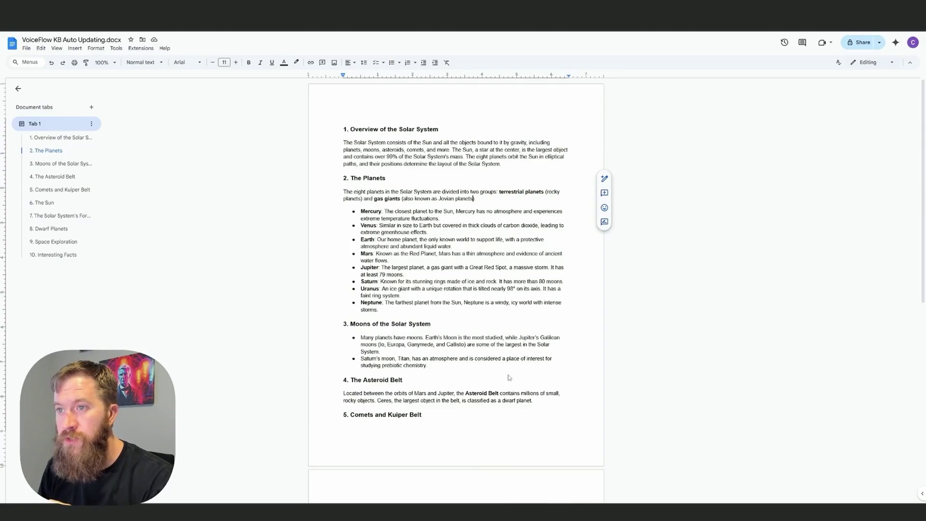
{"action": "scroll", "coordinate": [478, 324], "scroll_direction": "down", "scroll_amount": 2}
{"action": "scroll", "coordinate": [507, 327], "scroll_direction": "down", "scroll_amount": 3}
{"action": "scroll", "coordinate": [550, 330], "scroll_direction": "down", "scroll_amount": 1}
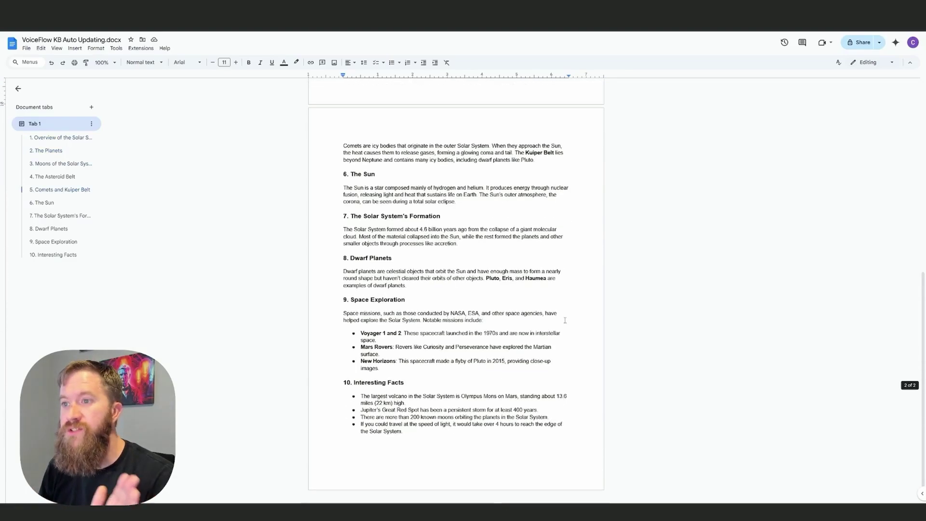
{"action": "left_click", "coordinate": [427, 431]}
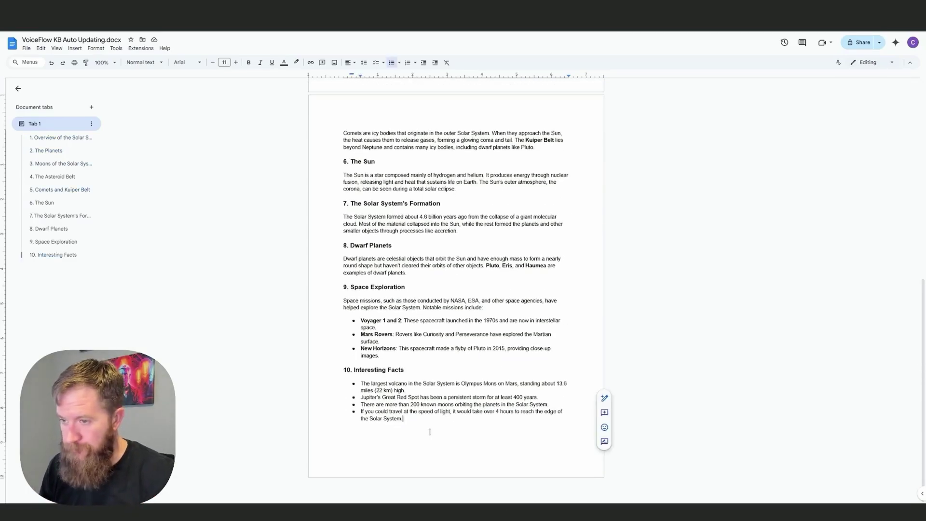
{"action": "key", "text": "ctrl+Return"}
{"action": "scroll", "coordinate": [430, 433], "scroll_direction": "down", "scroll_amount": 2}
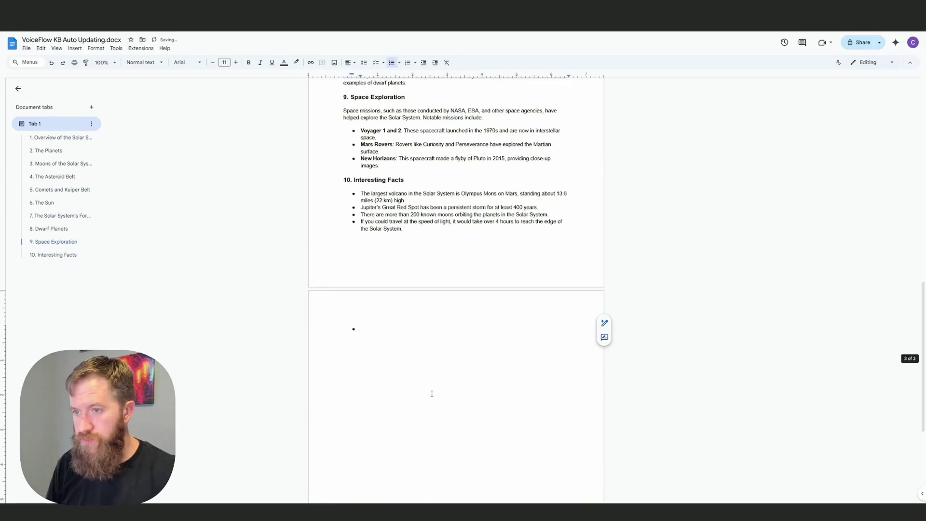
{"action": "key", "text": "BackSpace"}
{"action": "scroll", "coordinate": [428, 376], "scroll_direction": "down", "scroll_amount": 1}
{"action": "type", "text": "Conner's favorite plane"}
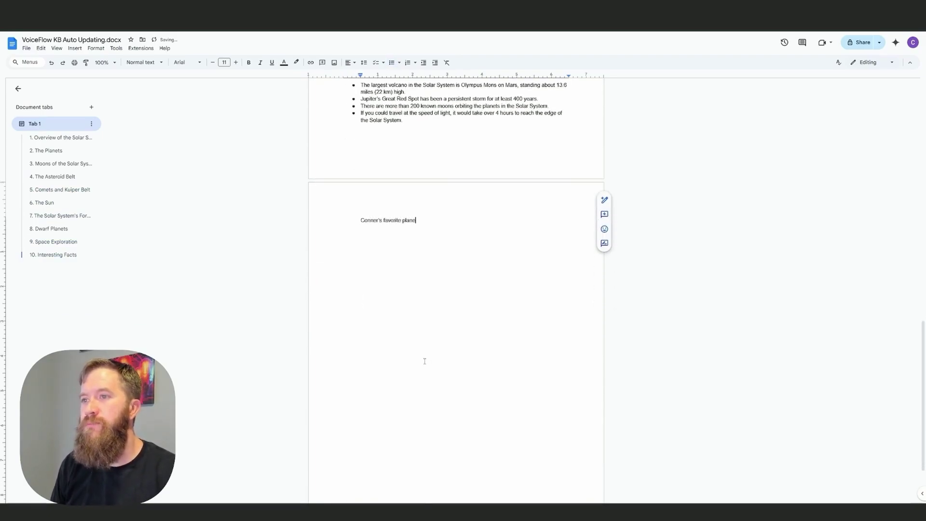
{"action": "type", "text": ", Mars"}
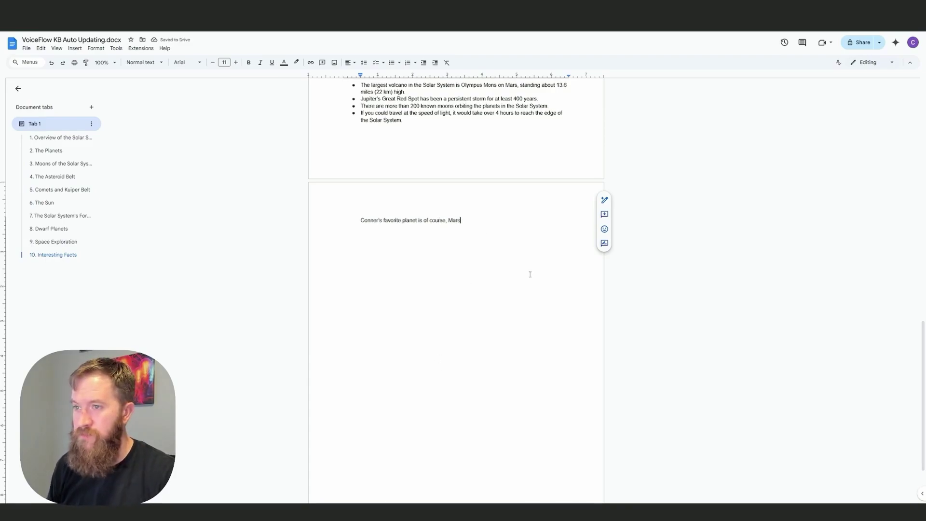
{"action": "key", "text": "Return"}
{"action": "key", "text": "Return"}
{"action": "key", "text": "Return"}
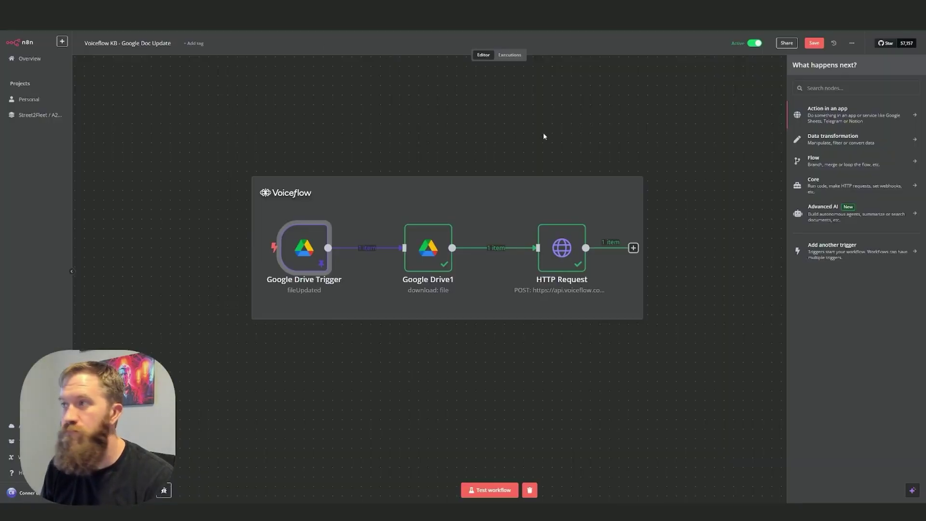
Step: Run the n8n workflow to sync the edited doc, then return to the Voiceflow knowledge base
{"action": "left_click", "coordinate": [478, 496]}
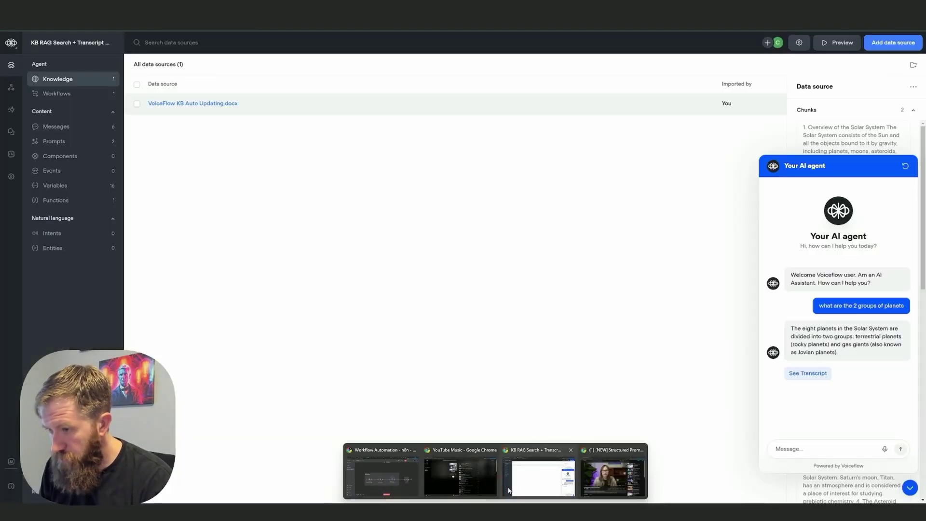
{"action": "left_click", "coordinate": [510, 490]}
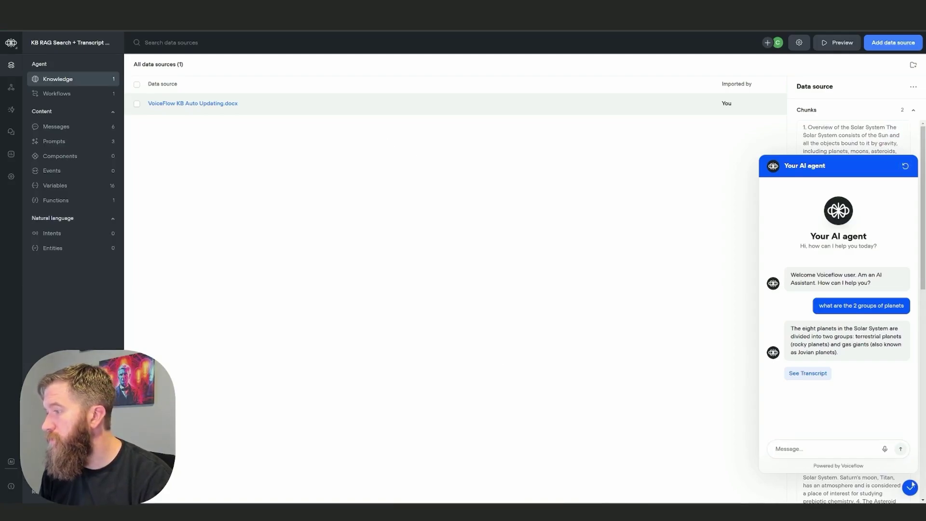
{"action": "left_click", "coordinate": [906, 167]}
{"action": "left_click", "coordinate": [702, 138]}
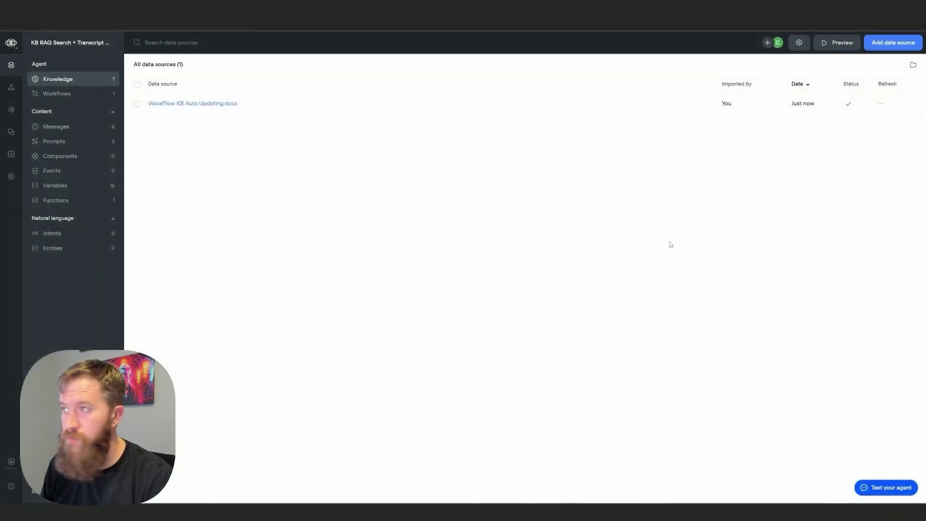
Step: Ask a fresh Voiceflow test agent about the favourite planet; it answers Mars
{"action": "left_click", "coordinate": [890, 490]}
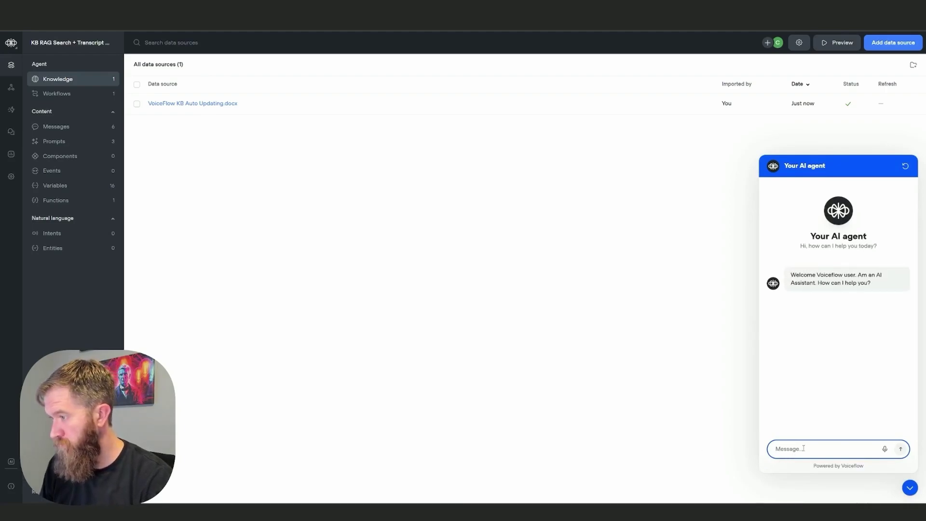
{"action": "type", "text": "what is con"}
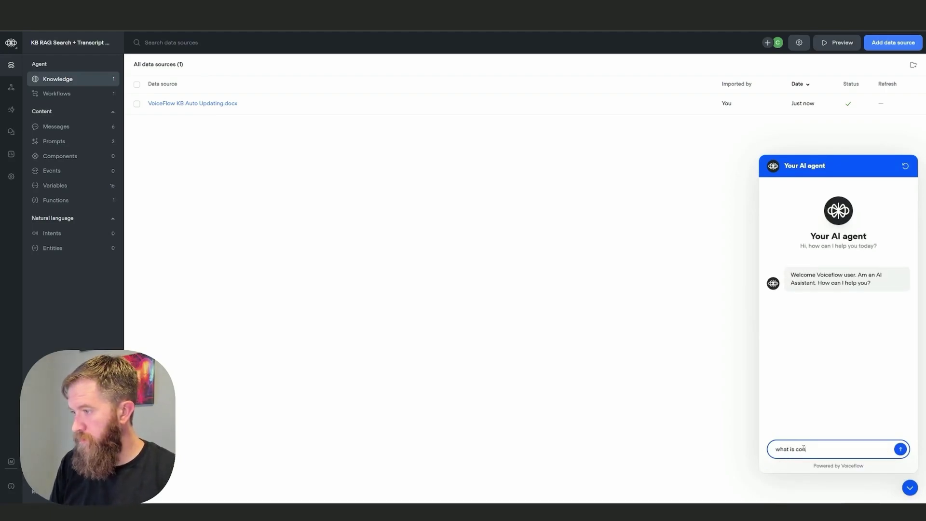
{"action": "type", "text": "ners favorite pol"}
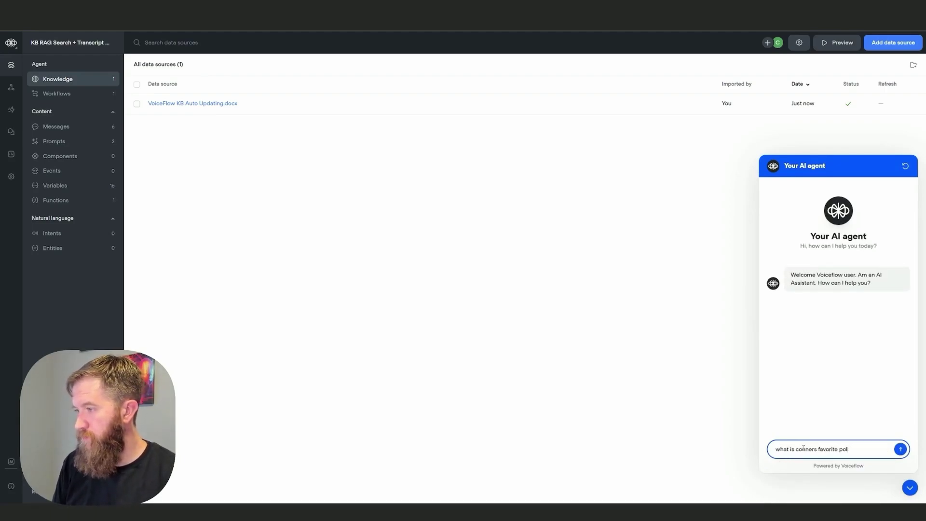
{"action": "key", "text": "BackSpace"}
{"action": "key", "text": "BackSpace"}
{"action": "type", "text": "lanet"}
{"action": "key", "text": "Return"}
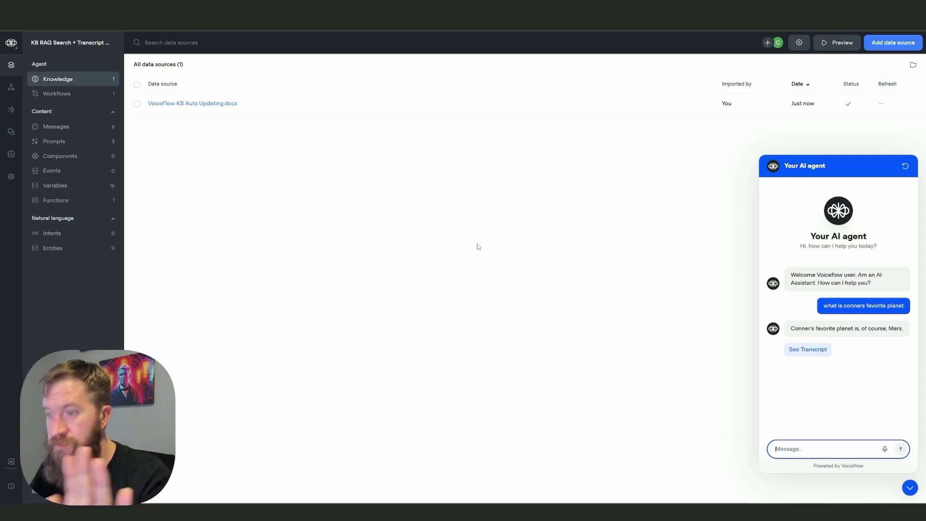
{"action": "left_click", "coordinate": [536, 491]}
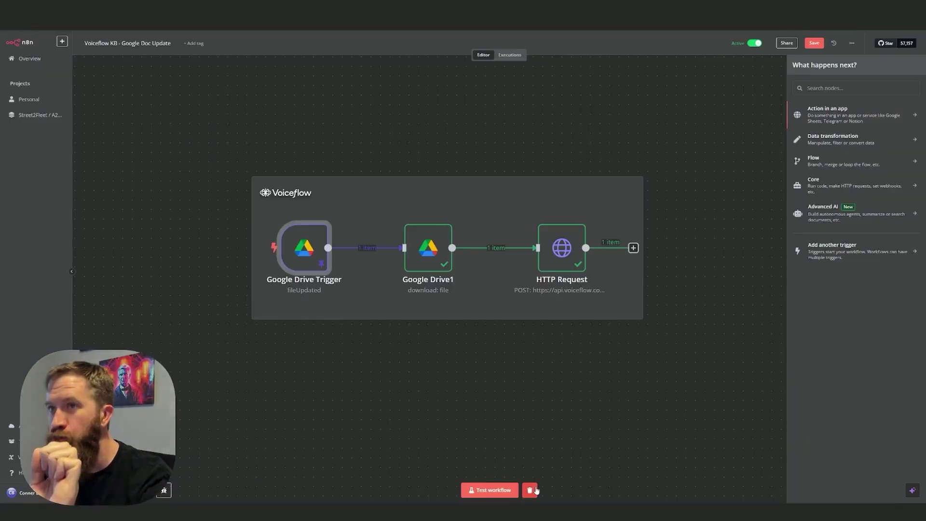
{"action": "left_click", "coordinate": [535, 490]}
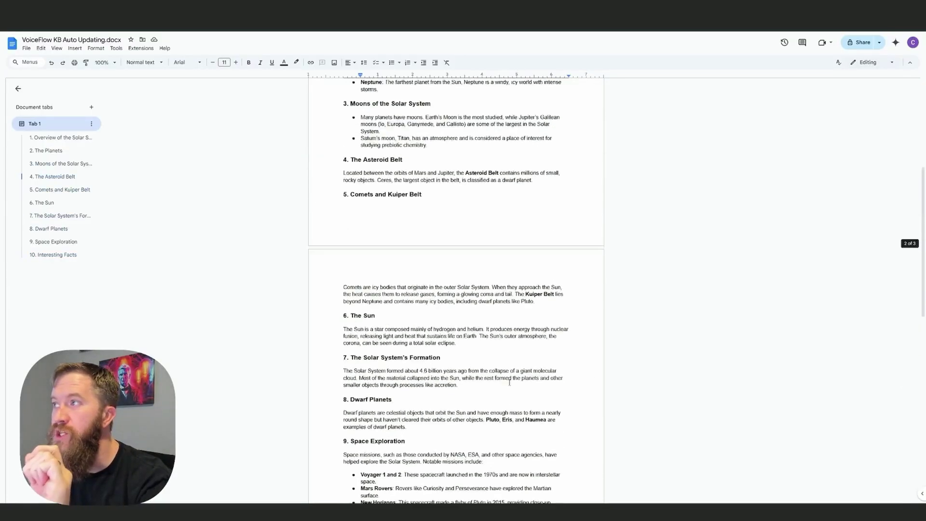
{"action": "scroll", "coordinate": [510, 382], "scroll_direction": "up", "scroll_amount": 3}
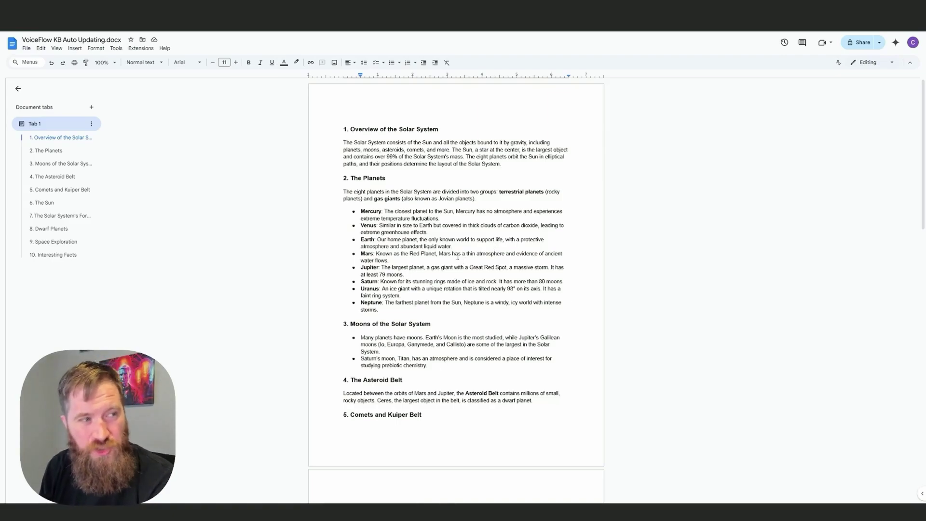
{"action": "scroll", "coordinate": [445, 268], "scroll_direction": "down", "scroll_amount": 2}
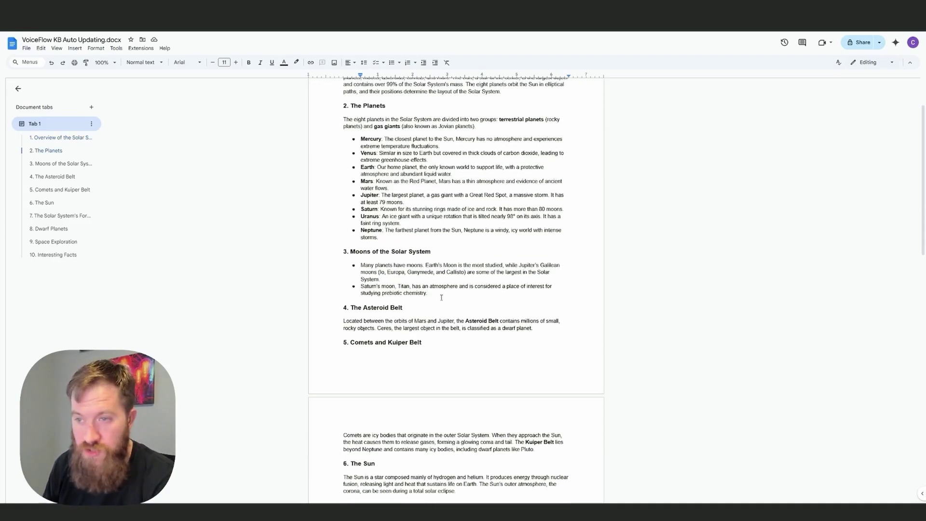
{"action": "scroll", "coordinate": [442, 295], "scroll_direction": "down", "scroll_amount": 2}
{"action": "scroll", "coordinate": [443, 300], "scroll_direction": "down", "scroll_amount": 3}
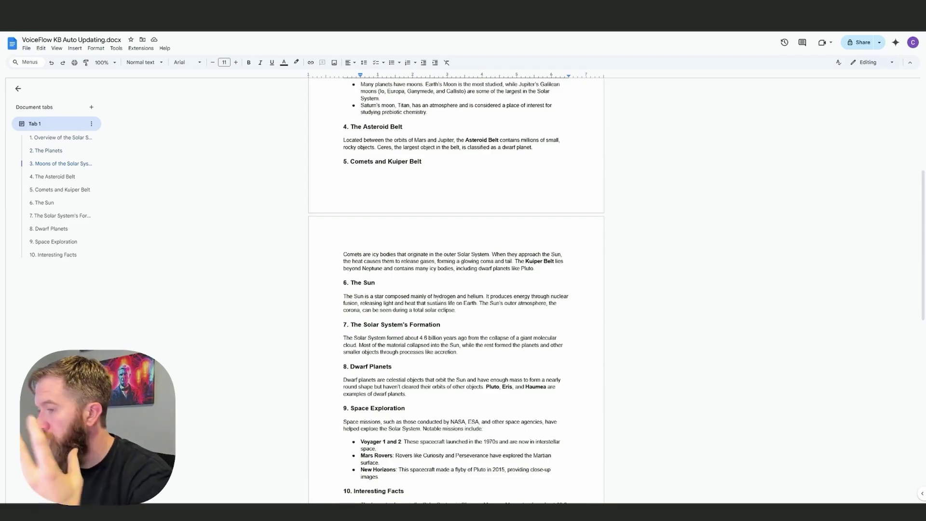
{"action": "scroll", "coordinate": [426, 341], "scroll_direction": "down", "scroll_amount": 2}
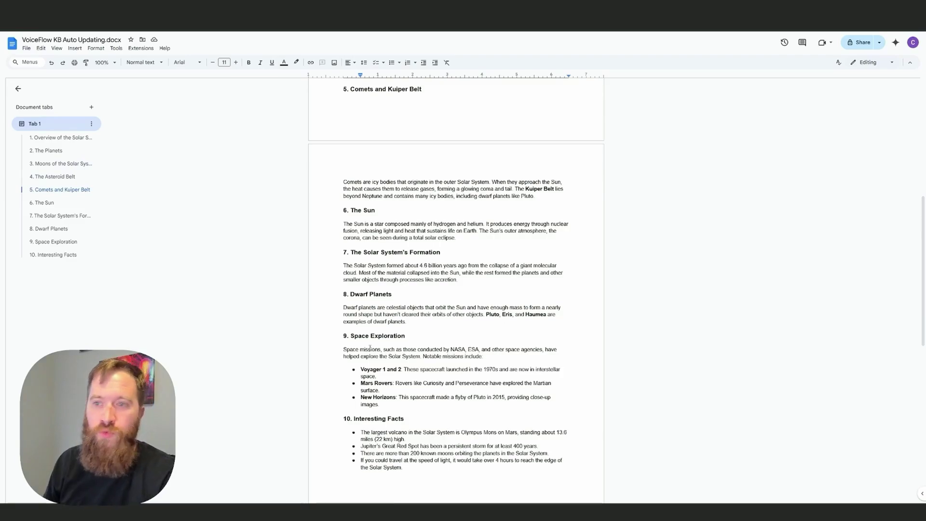
{"action": "scroll", "coordinate": [363, 354], "scroll_direction": "down", "scroll_amount": 3}
{"action": "scroll", "coordinate": [363, 354], "scroll_direction": "down", "scroll_amount": 2}
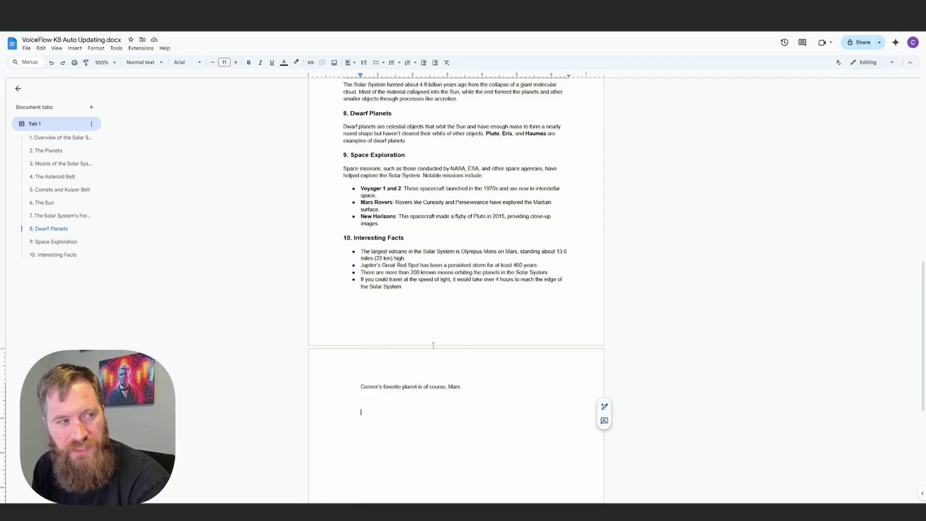
{"action": "scroll", "coordinate": [433, 346], "scroll_direction": "up", "scroll_amount": 5}
{"action": "scroll", "coordinate": [438, 378], "scroll_direction": "up", "scroll_amount": 5}
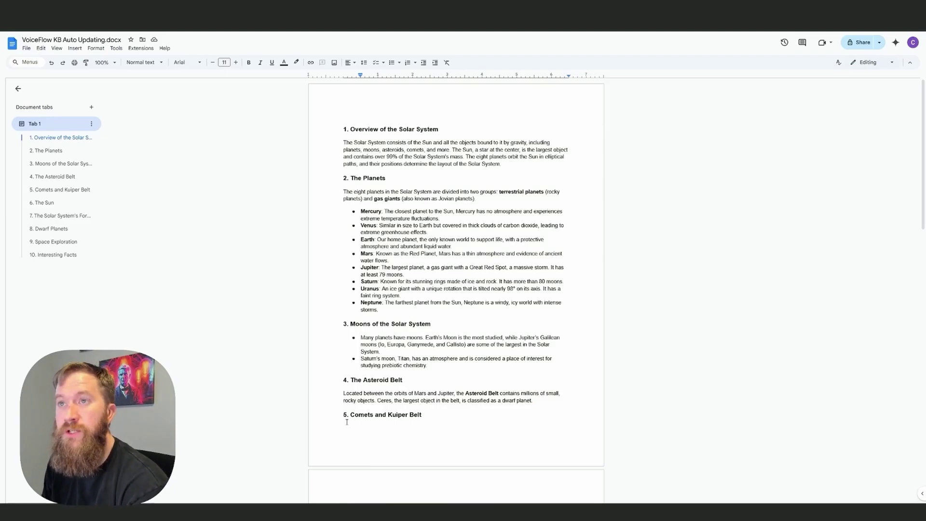
{"action": "key", "text": "alt+Tab"}
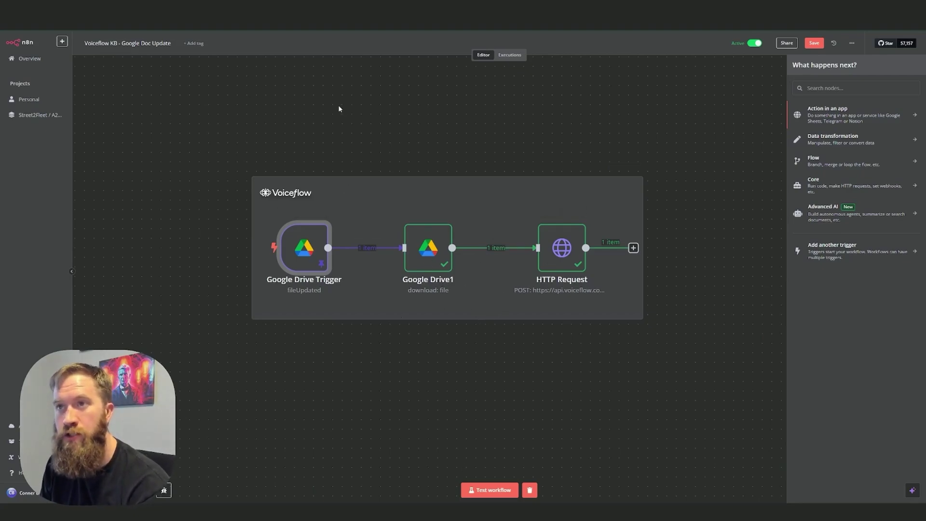
{"action": "left_click", "coordinate": [321, 14]}
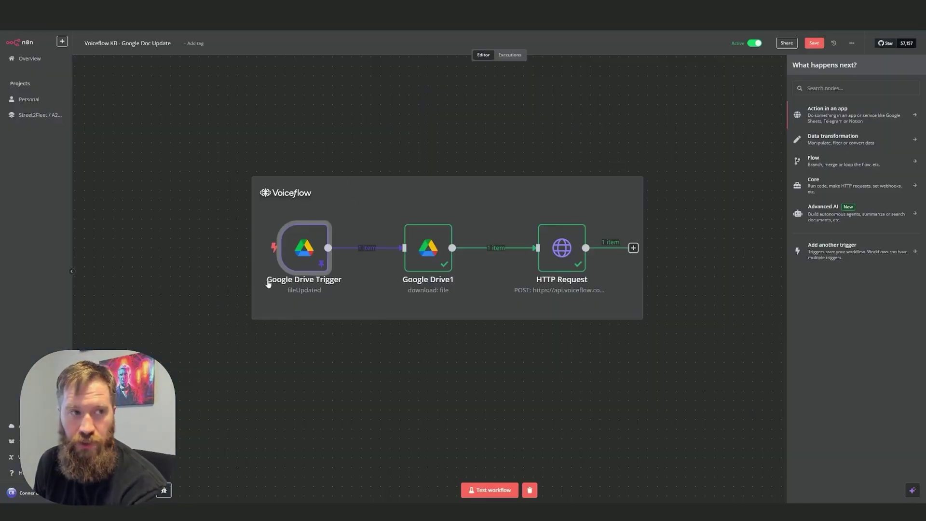
{"action": "mouse_move", "coordinate": [562, 248]}
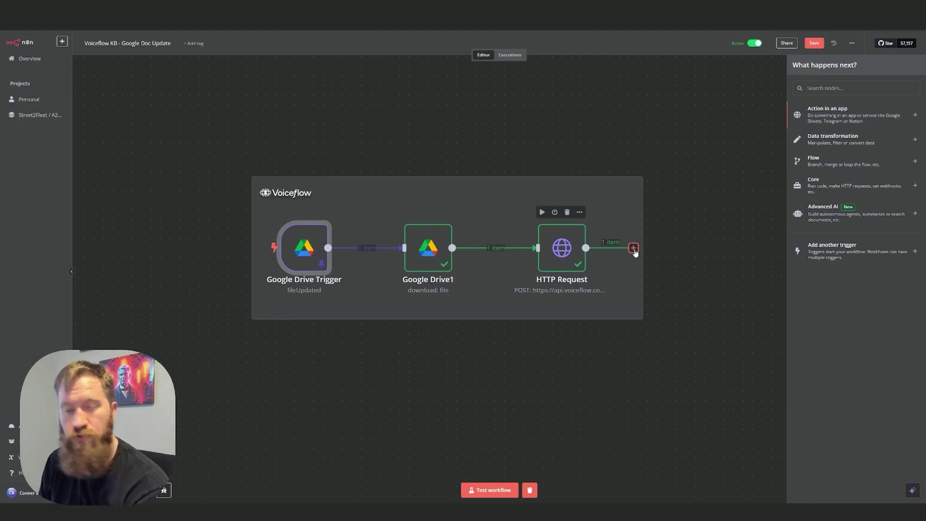
Step: Add a Gmail 'Send a message' node after HTTP Request and position it on the canvas
{"action": "left_click", "coordinate": [633, 249]}
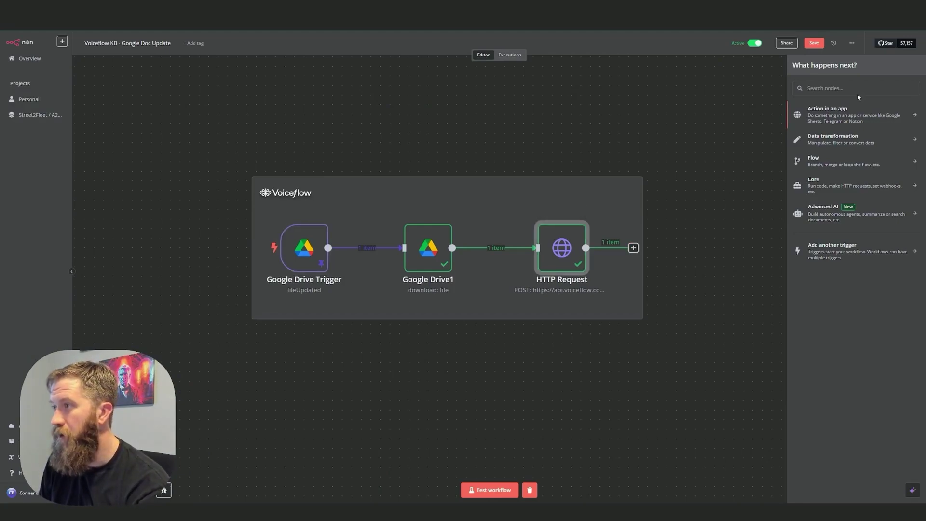
{"action": "type", "text": "email"}
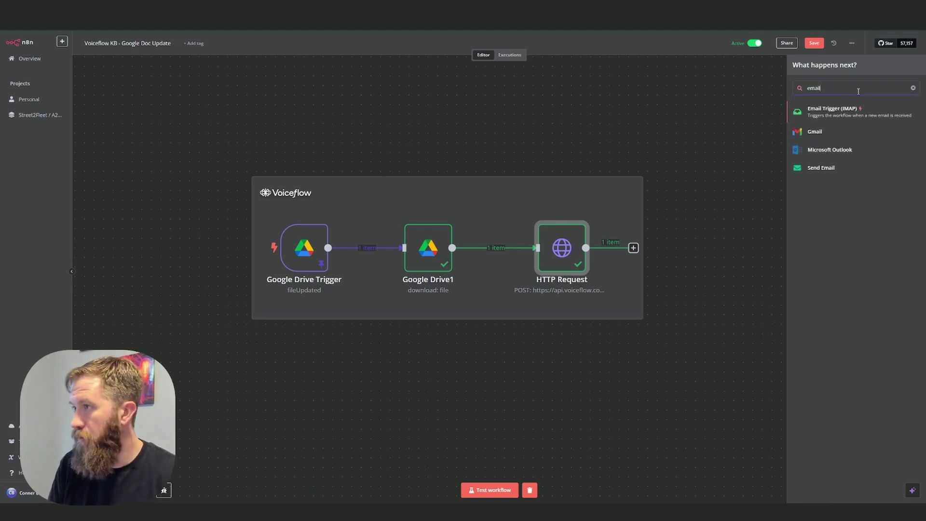
{"action": "left_click", "coordinate": [822, 133]}
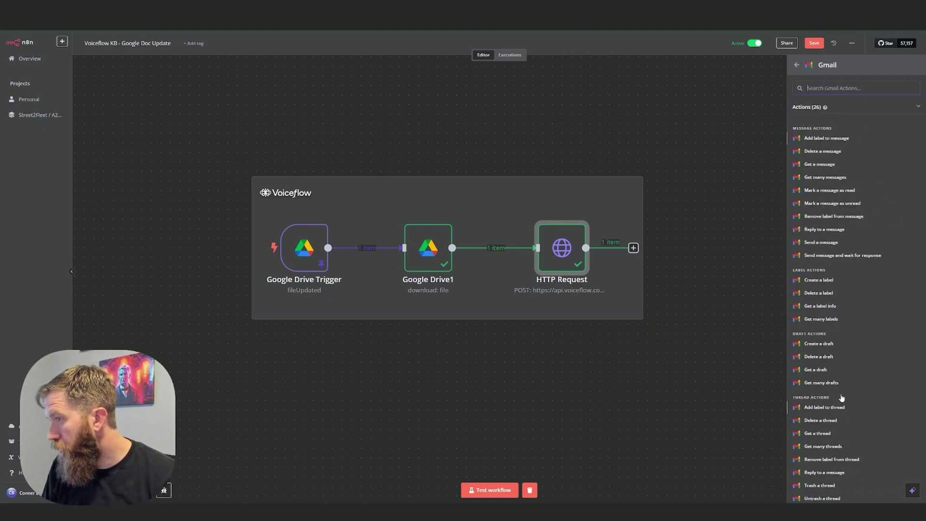
{"action": "scroll", "coordinate": [832, 272], "scroll_direction": "down", "scroll_amount": 2}
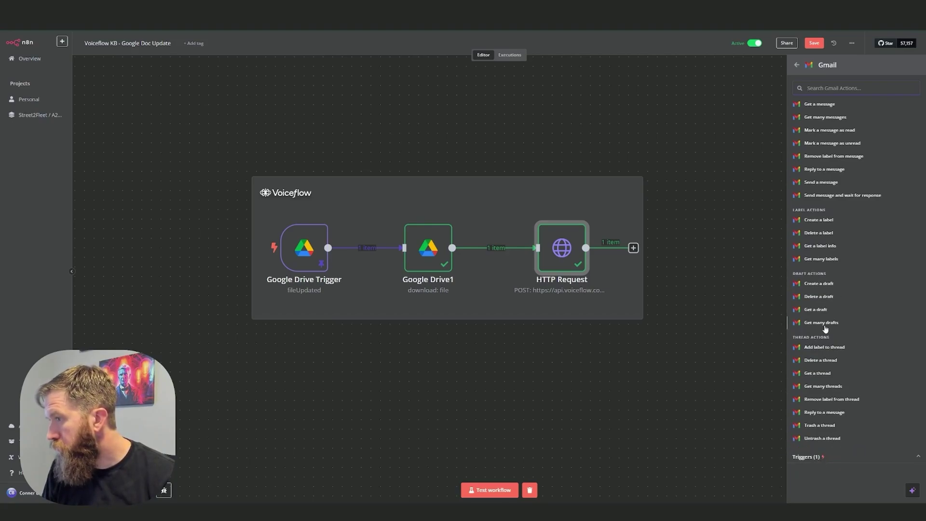
{"action": "scroll", "coordinate": [829, 307], "scroll_direction": "up", "scroll_amount": 1}
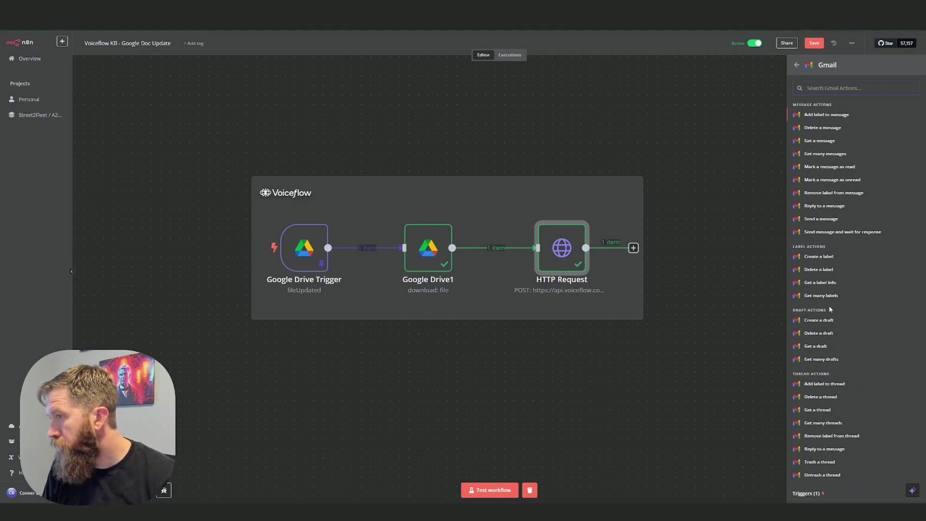
{"action": "scroll", "coordinate": [829, 306], "scroll_direction": "up", "scroll_amount": 1}
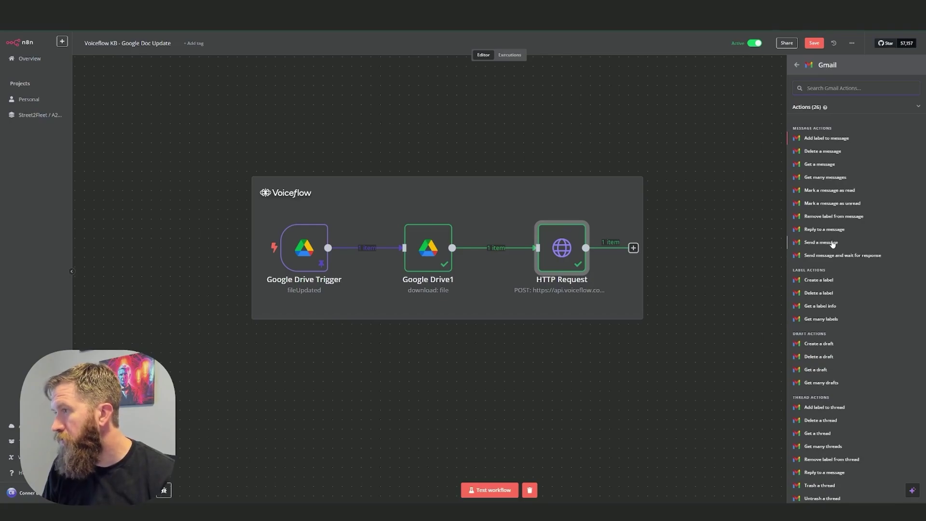
{"action": "left_click", "coordinate": [833, 243]}
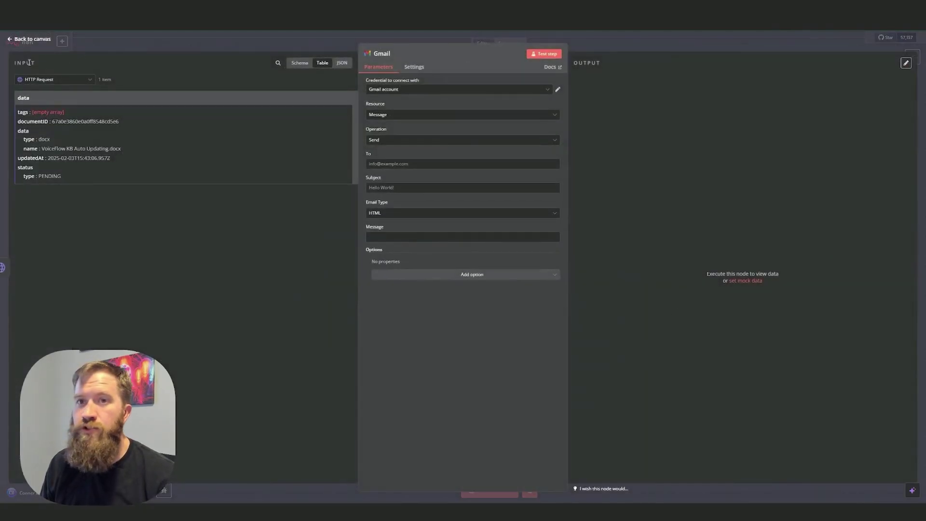
{"action": "left_click", "coordinate": [33, 45]}
{"action": "left_click_drag", "start_coordinate": [499, 262], "coordinate": [548, 263]}
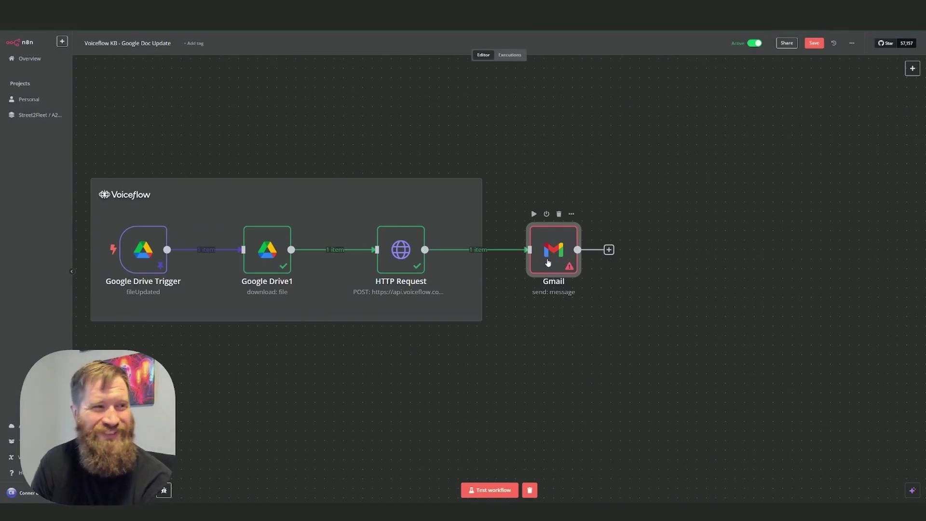